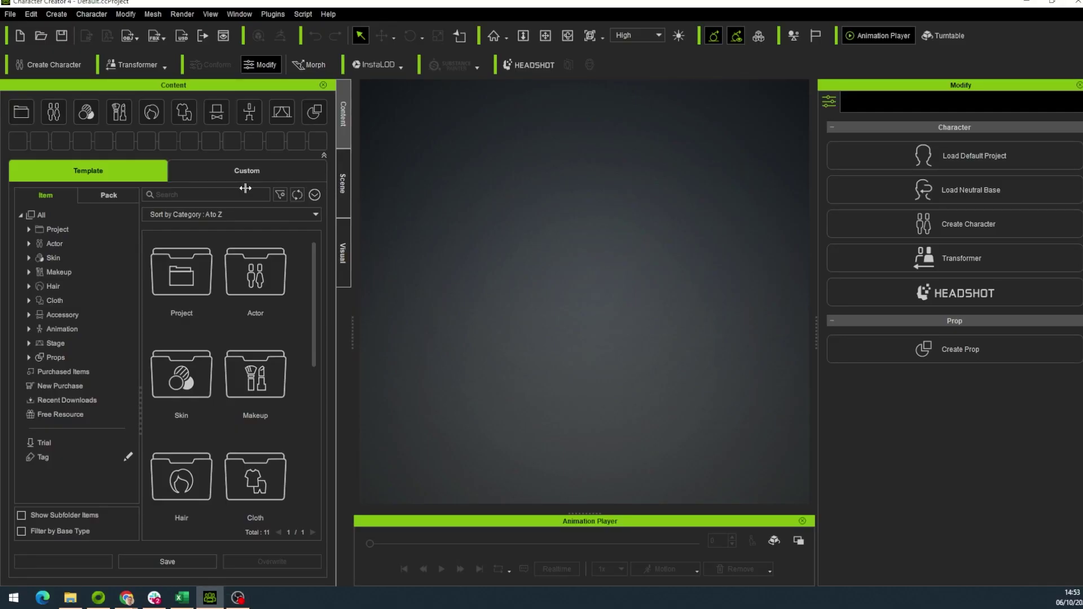
Step: Load the CC3+ neutral base character into the empty scene
{"action": "left_click", "coordinate": [83, 14]}
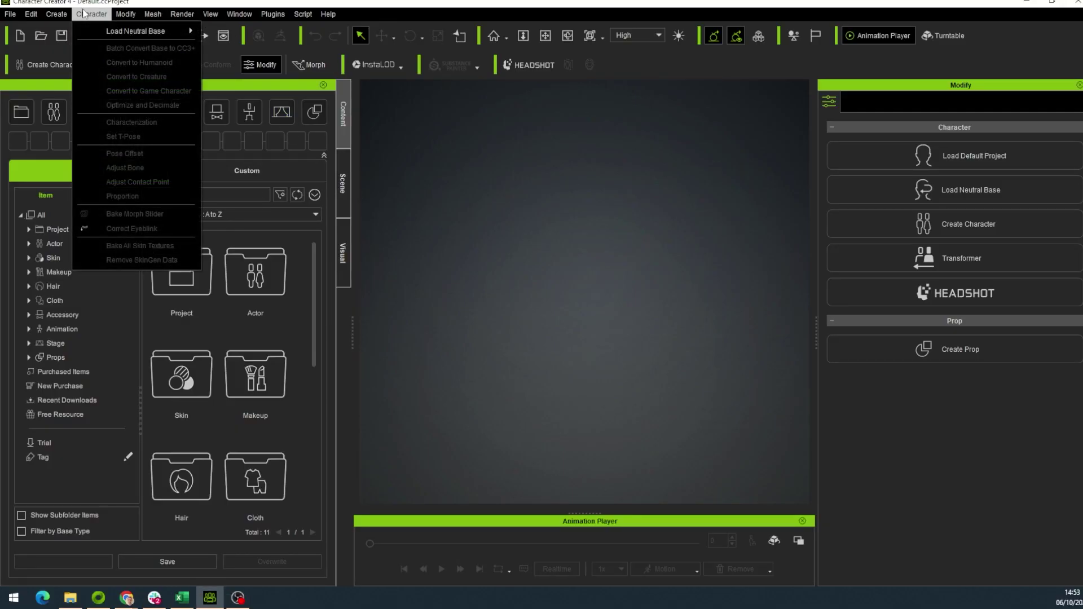
{"action": "mouse_move", "coordinate": [109, 33]}
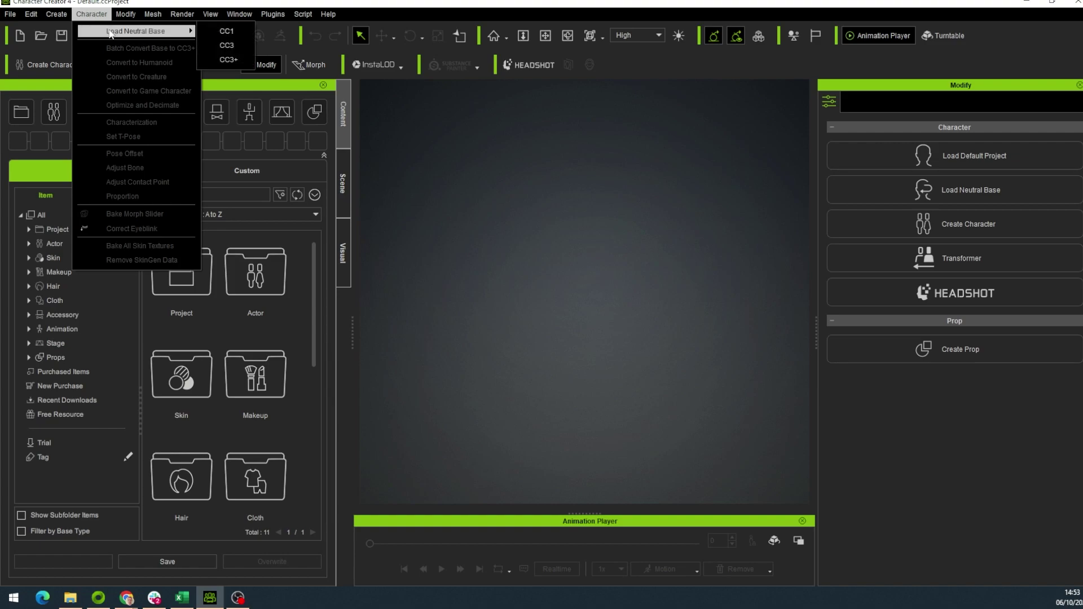
{"action": "left_click", "coordinate": [226, 59]}
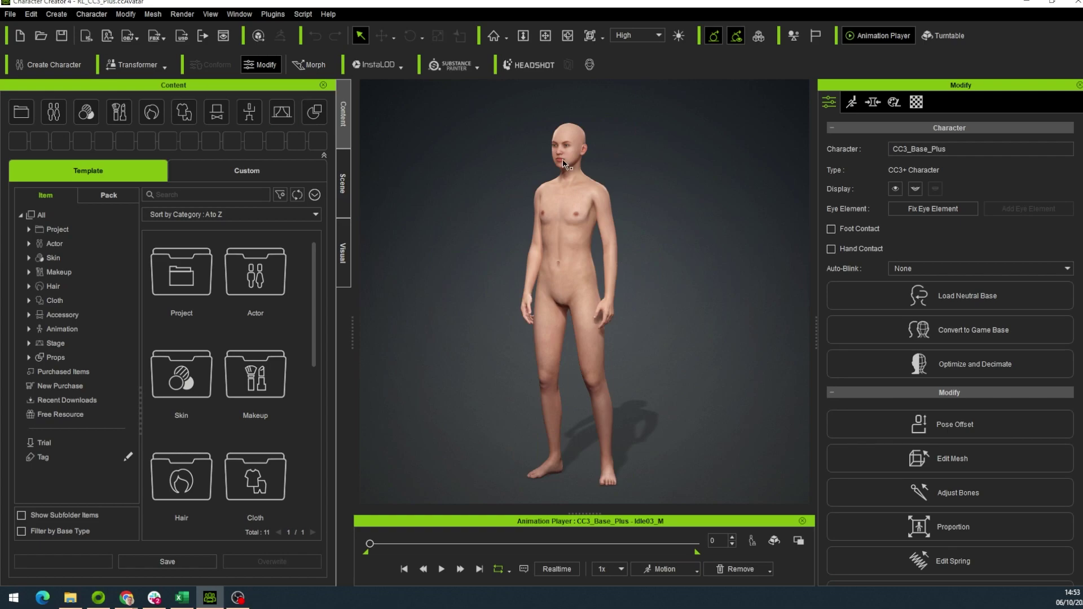
Step: In the Morph Slider Editor, use the current morph as source and load model.obj from the CC Avatar folder as target morph
{"action": "left_click", "coordinate": [55, 14]}
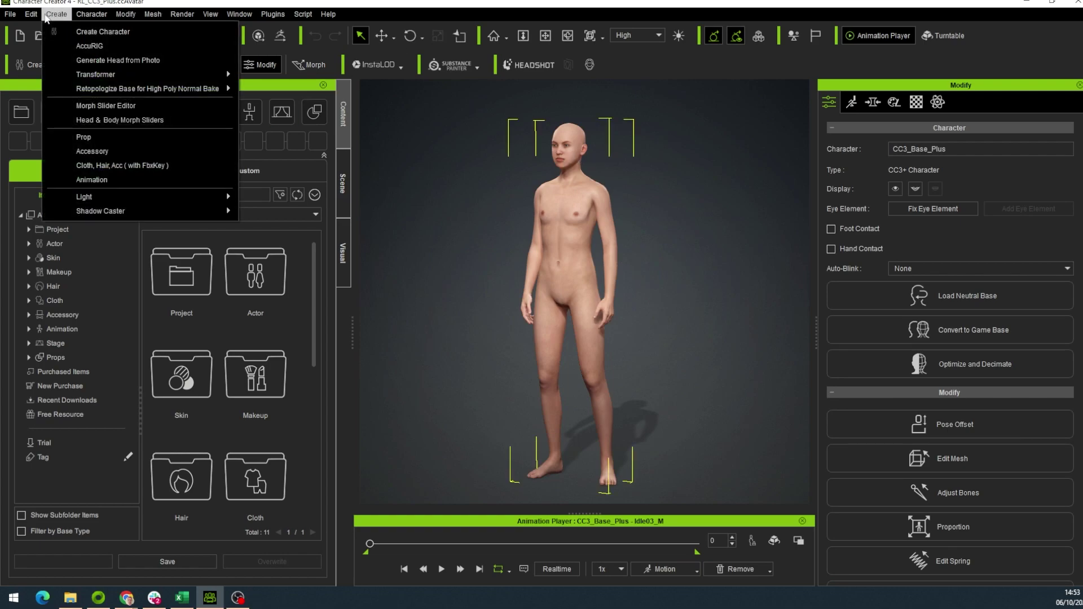
{"action": "left_click", "coordinate": [106, 105]}
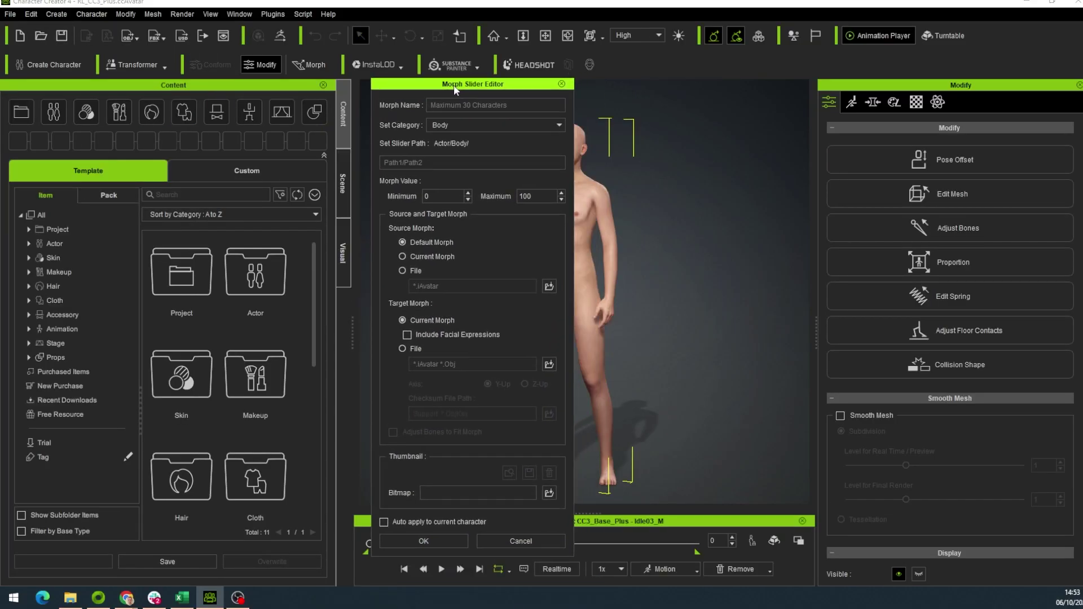
{"action": "left_click_drag", "start_coordinate": [453, 85], "coordinate": [279, 83]}
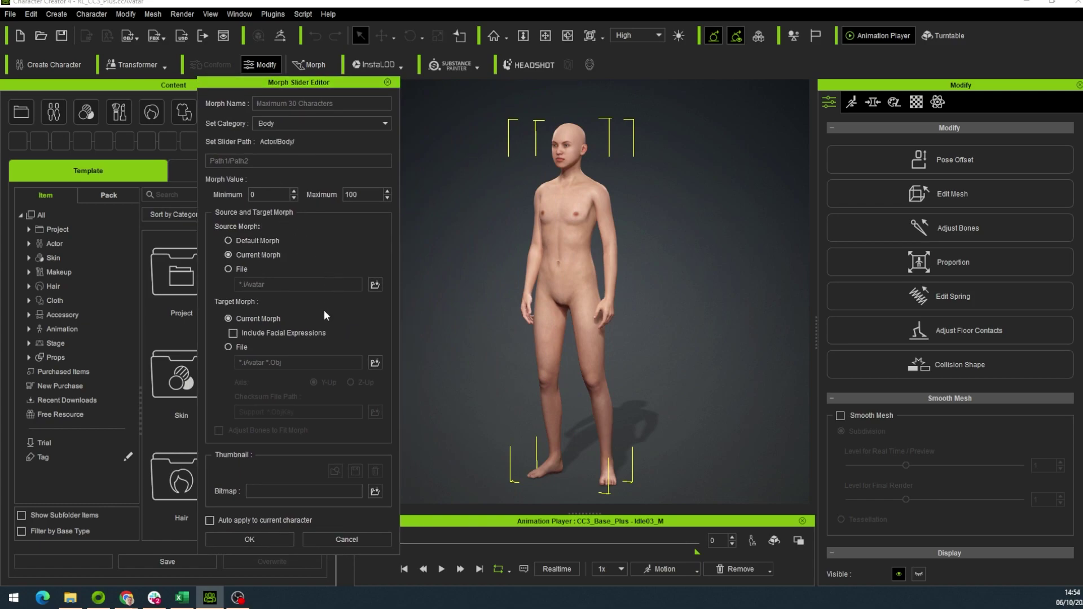
{"action": "left_click", "coordinate": [236, 347]}
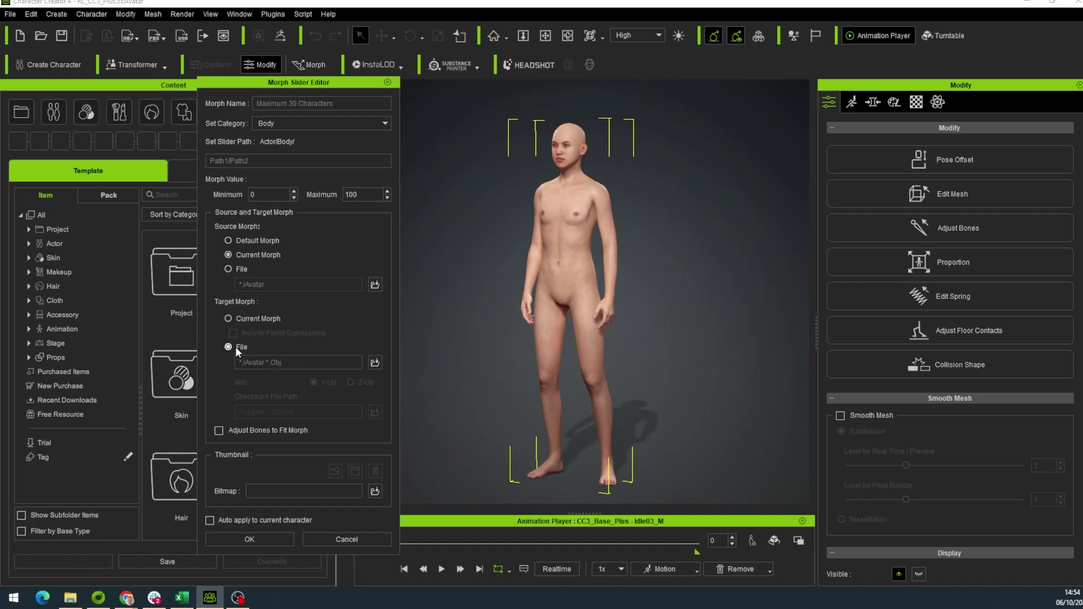
{"action": "left_click", "coordinate": [374, 362]}
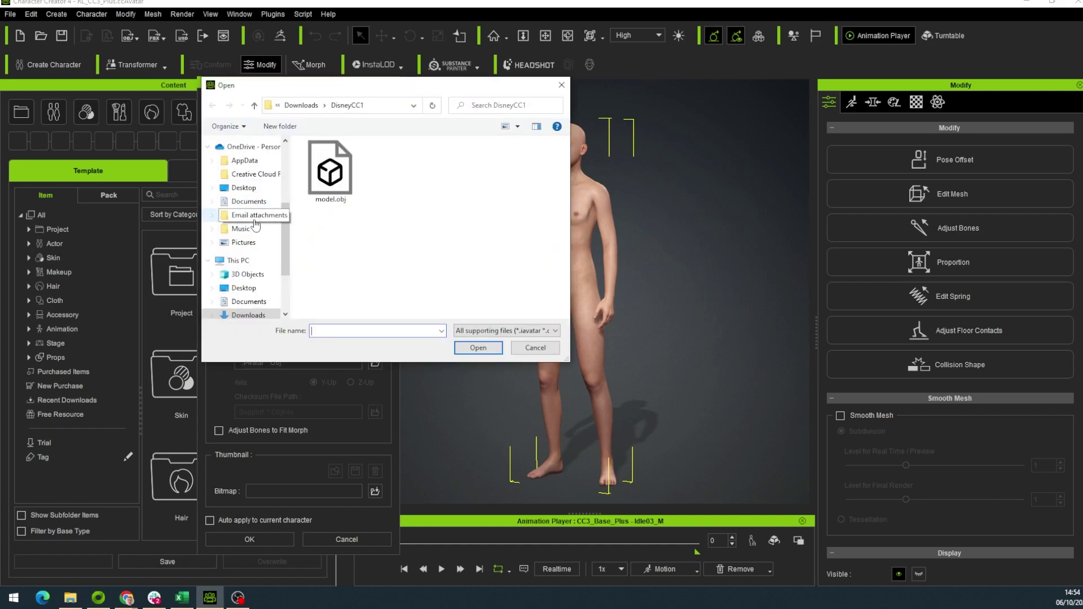
{"action": "left_click", "coordinate": [244, 188]}
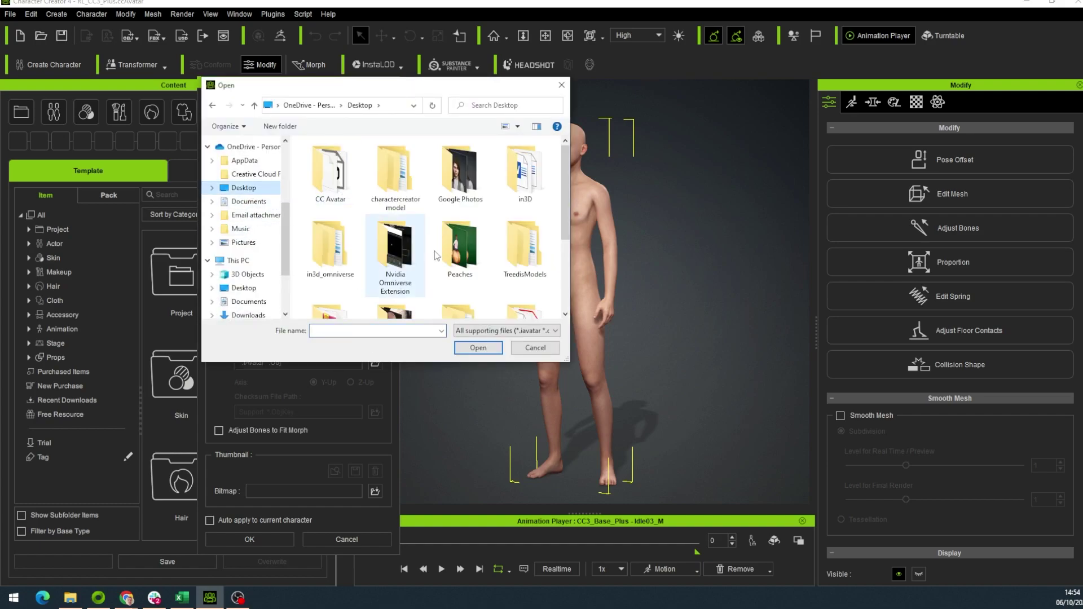
{"action": "double_click", "coordinate": [319, 182]}
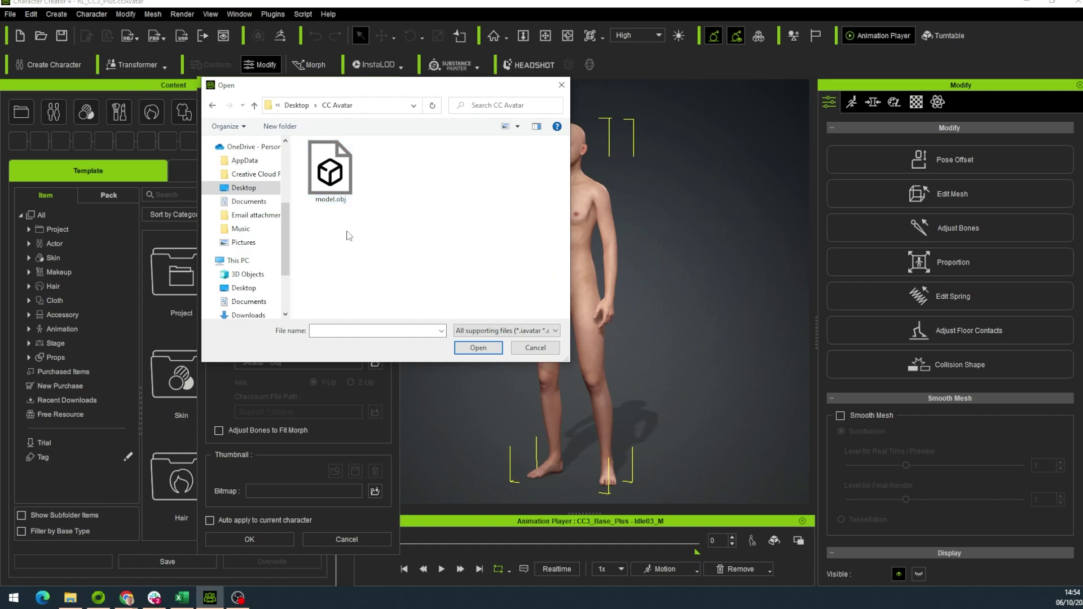
{"action": "double_click", "coordinate": [345, 197]}
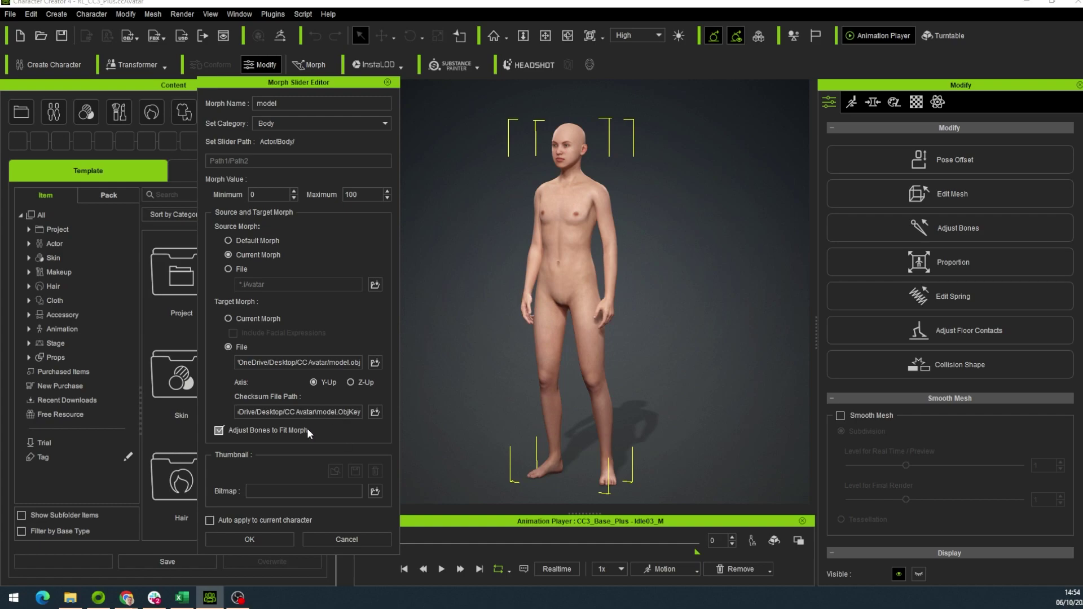
Step: Generate the body morph slider with automatic application to the current character enabled
{"action": "left_click", "coordinate": [296, 520]}
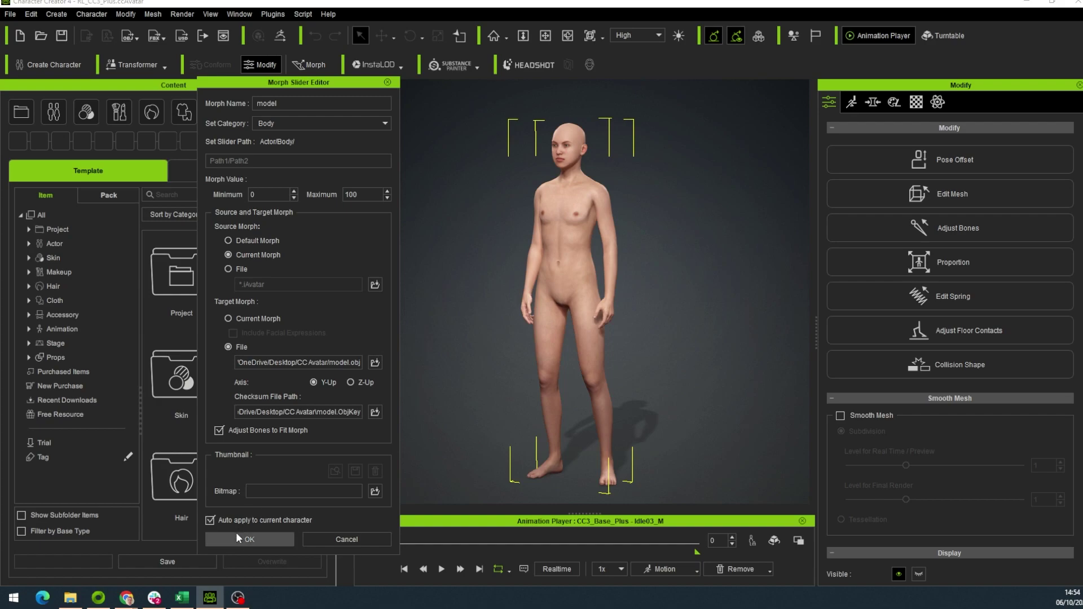
{"action": "left_click", "coordinate": [237, 536]}
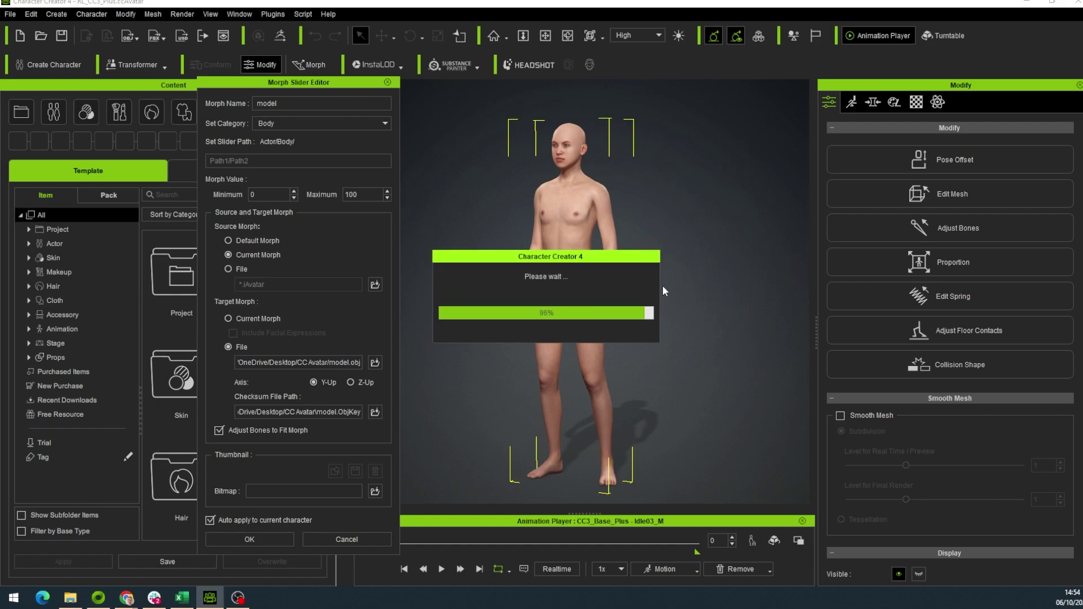
{"action": "scroll", "coordinate": [571, 152], "scroll_direction": "up", "scroll_amount": 1}
{"action": "middle_click_drag", "start_coordinate": [571, 152], "coordinate": [572, 251]}
{"action": "scroll", "coordinate": [572, 251], "scroll_direction": "up", "scroll_amount": 4}
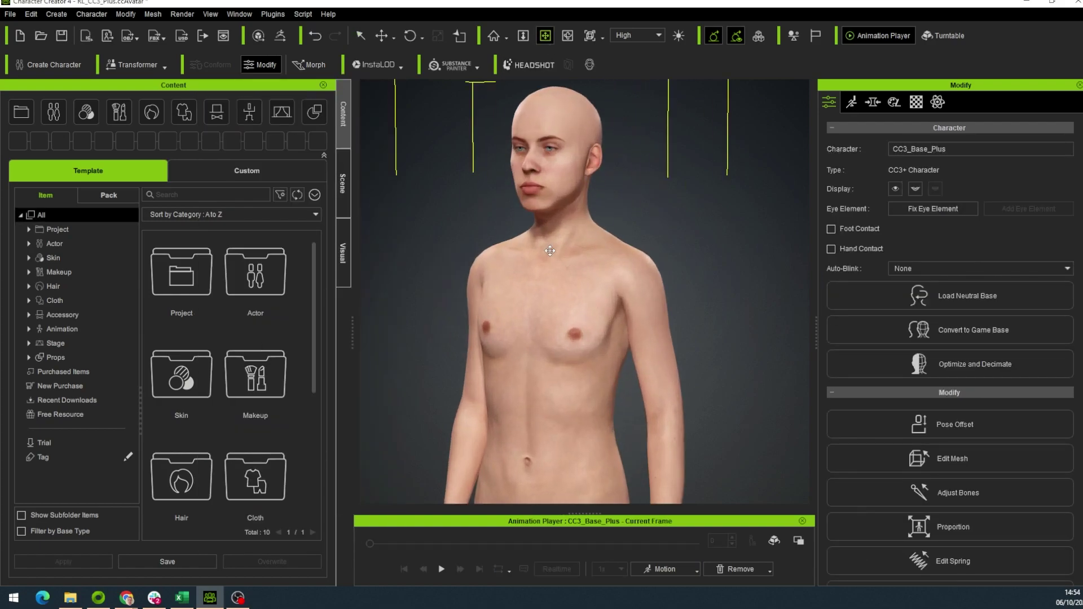
{"action": "right_click_drag", "start_coordinate": [649, 200], "coordinate": [671, 200]}
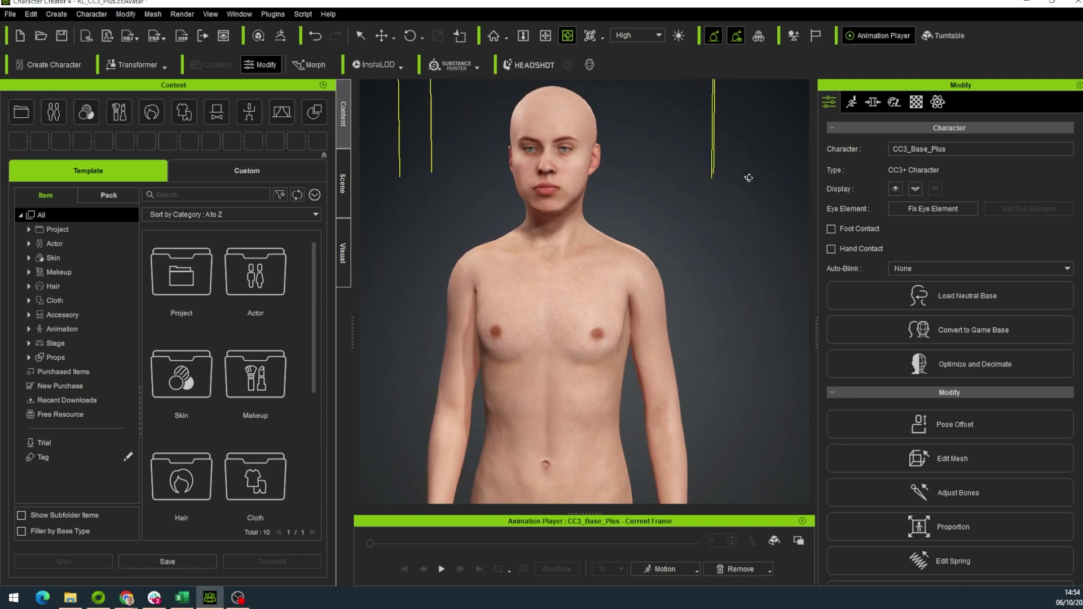
Step: Replace the Base Color texture of the Std_Skin_Head material with the avatar's face texture image stored on the Desktop
{"action": "left_click", "coordinate": [918, 101]}
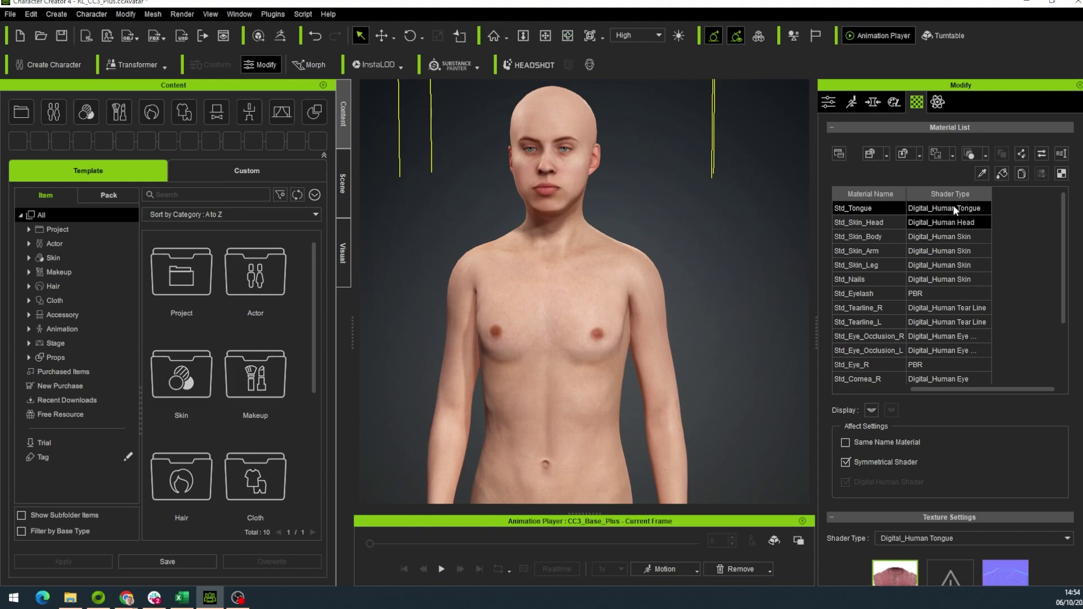
{"action": "left_click", "coordinate": [866, 221]}
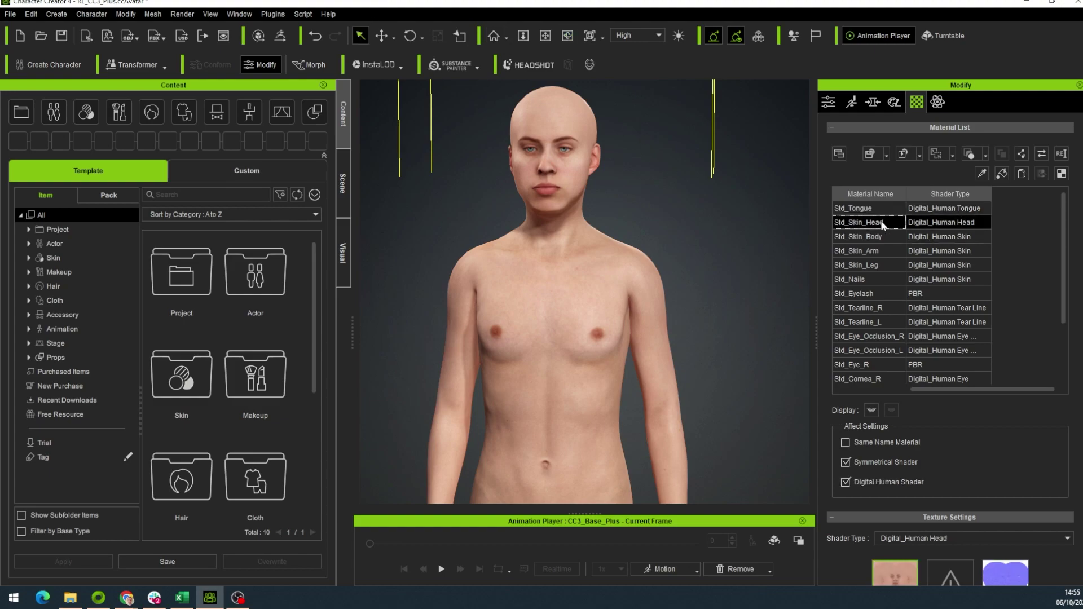
{"action": "scroll", "coordinate": [871, 496], "scroll_direction": "down", "scroll_amount": 3}
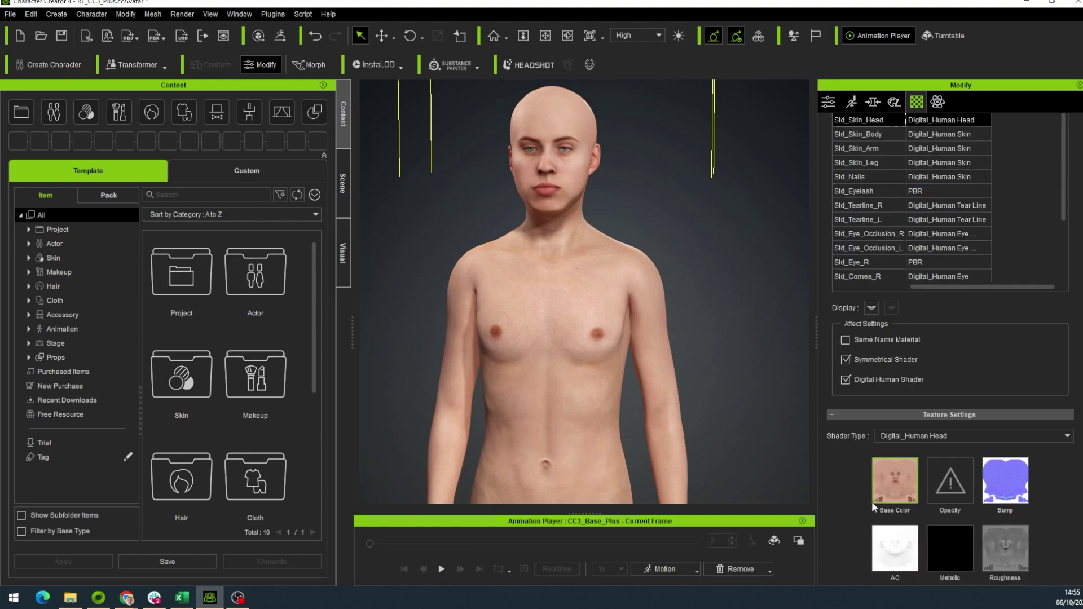
{"action": "double_click", "coordinate": [906, 487]}
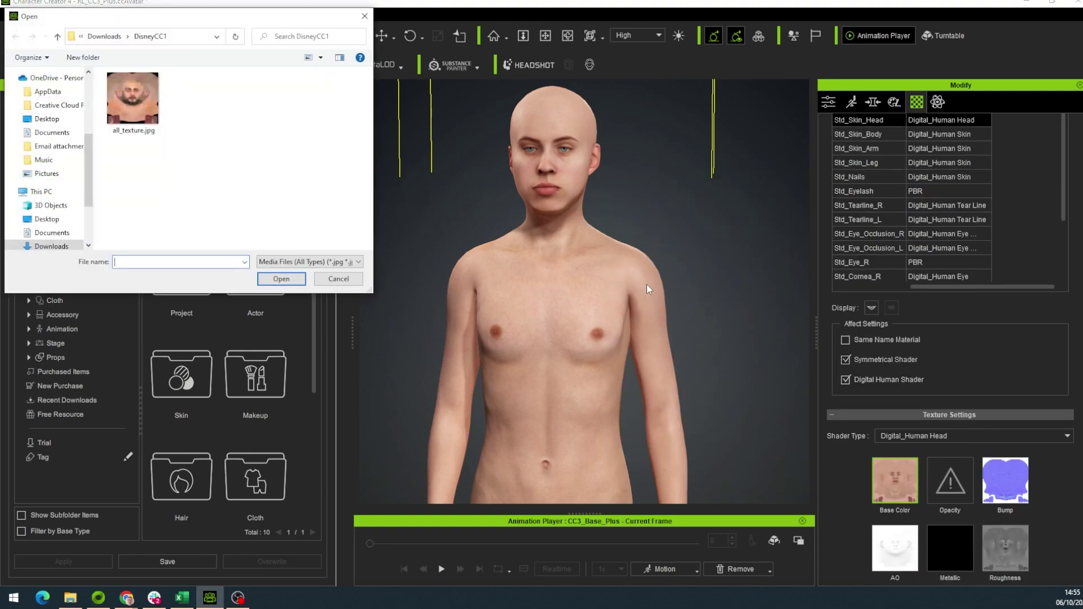
{"action": "left_click", "coordinate": [50, 219]}
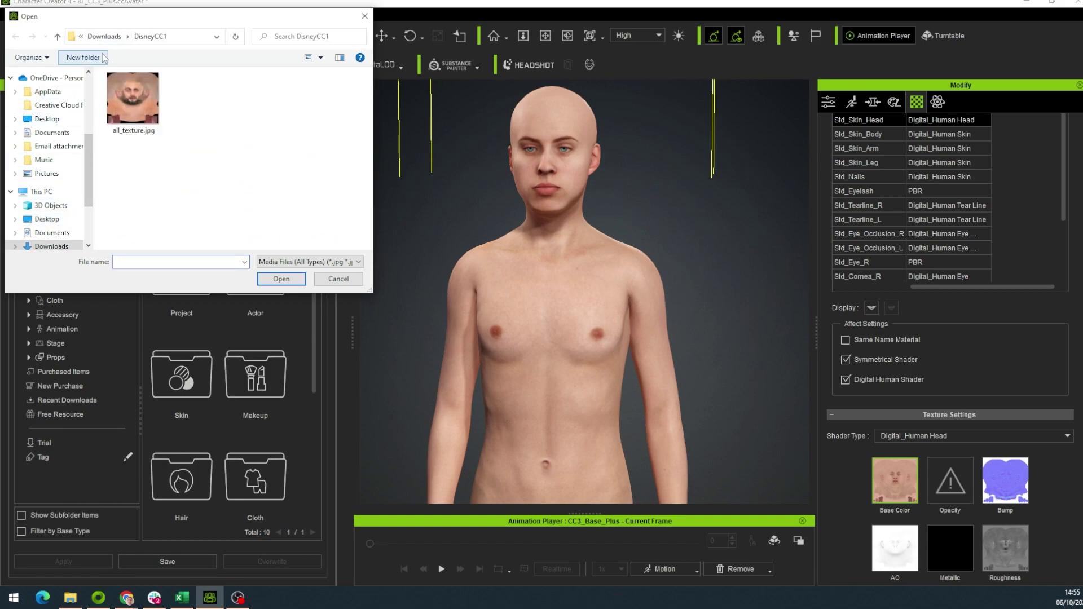
{"action": "left_click", "coordinate": [47, 219]}
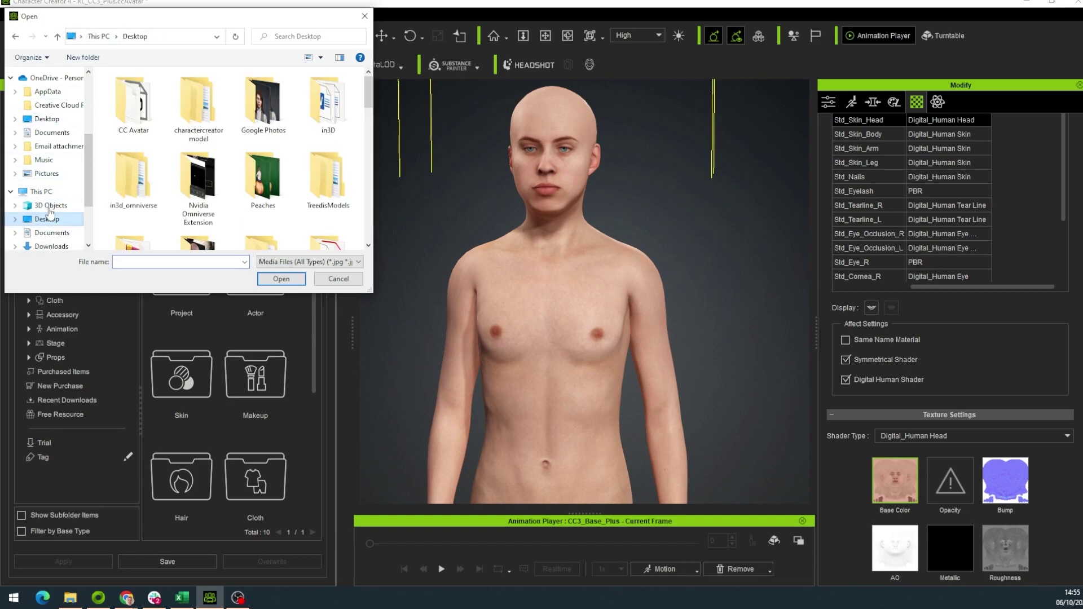
{"action": "double_click", "coordinate": [213, 112]}
{"action": "double_click", "coordinate": [136, 100]}
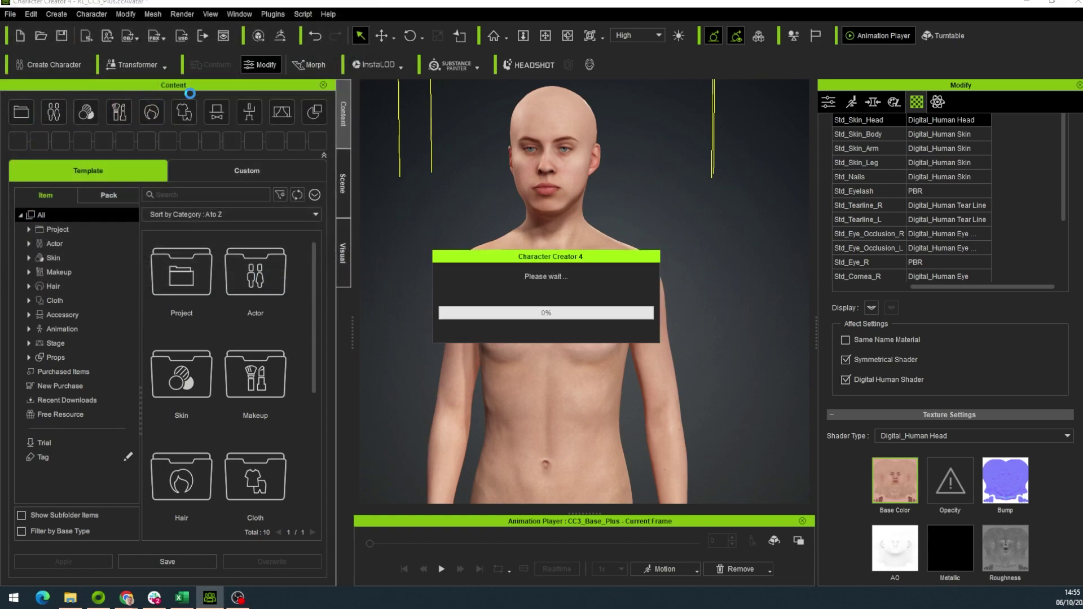
Step: Examine the newly textured head, neck seam and upper body from several distances and angles
{"action": "left_click", "coordinate": [571, 38]}
{"action": "left_click_drag", "start_coordinate": [595, 164], "coordinate": [643, 298]}
{"action": "scroll", "coordinate": [594, 164], "scroll_direction": "up", "scroll_amount": 2}
{"action": "scroll", "coordinate": [643, 299], "scroll_direction": "up", "scroll_amount": 3}
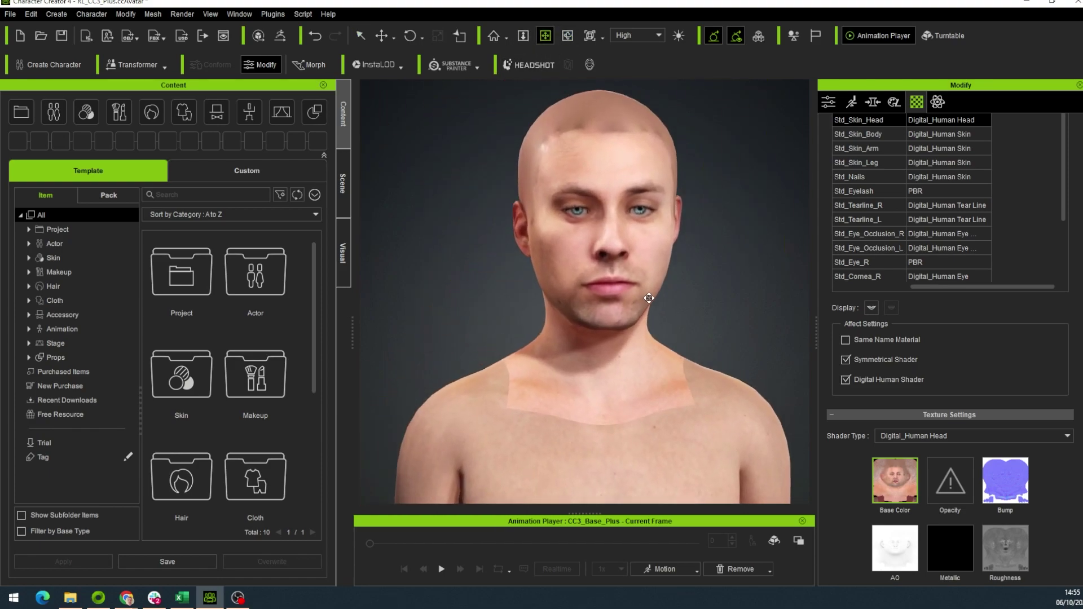
{"action": "key", "text": "c"}
{"action": "left_click_drag", "start_coordinate": [638, 257], "coordinate": [625, 257]}
{"action": "scroll", "coordinate": [625, 258], "scroll_direction": "down", "scroll_amount": 5}
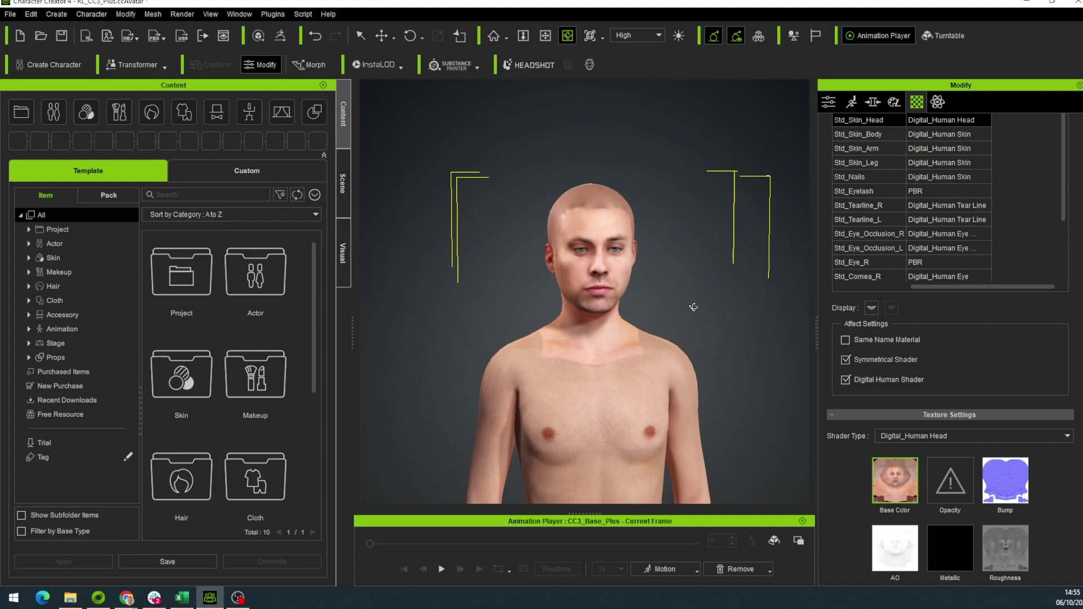
{"action": "left_click", "coordinate": [545, 35]}
{"action": "scroll", "coordinate": [701, 278], "scroll_direction": "down", "scroll_amount": 3}
{"action": "scroll", "coordinate": [705, 286], "scroll_direction": "up", "scroll_amount": 2}
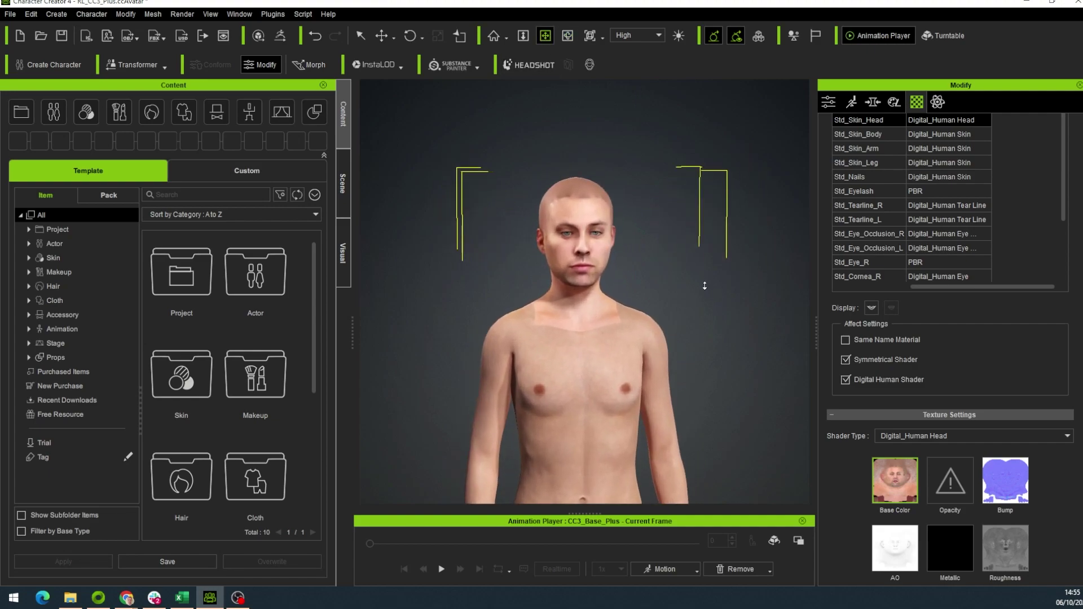
{"action": "left_click", "coordinate": [571, 39]}
{"action": "left_click_drag", "start_coordinate": [683, 250], "coordinate": [654, 248]}
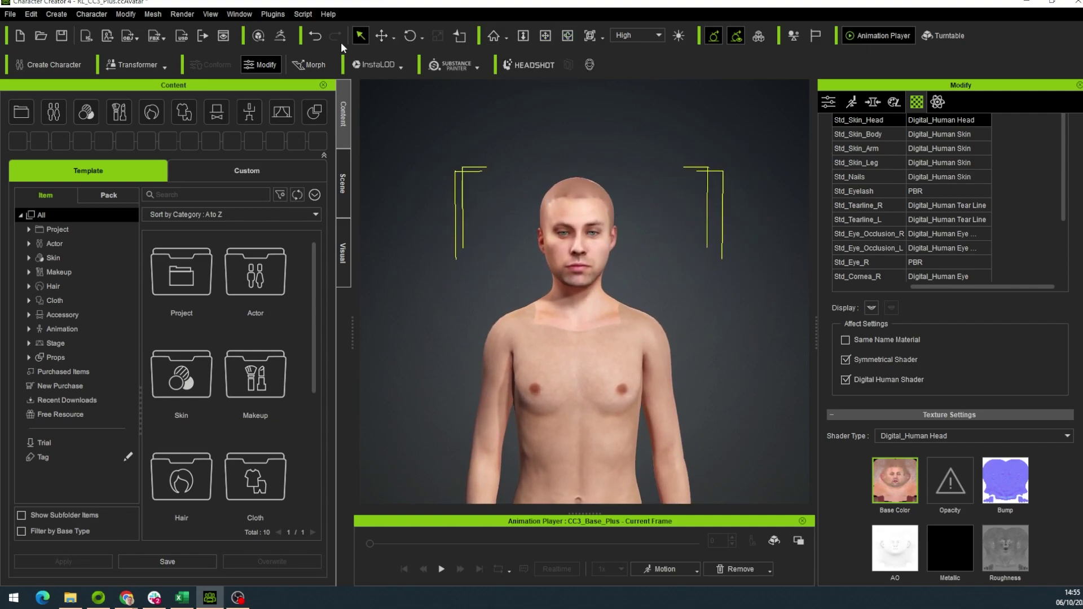
Step: Search the content library for "hair" within the Hair category and add a hairstyle and the Short Patchy beard to the character
{"action": "type", "text": "hair"}
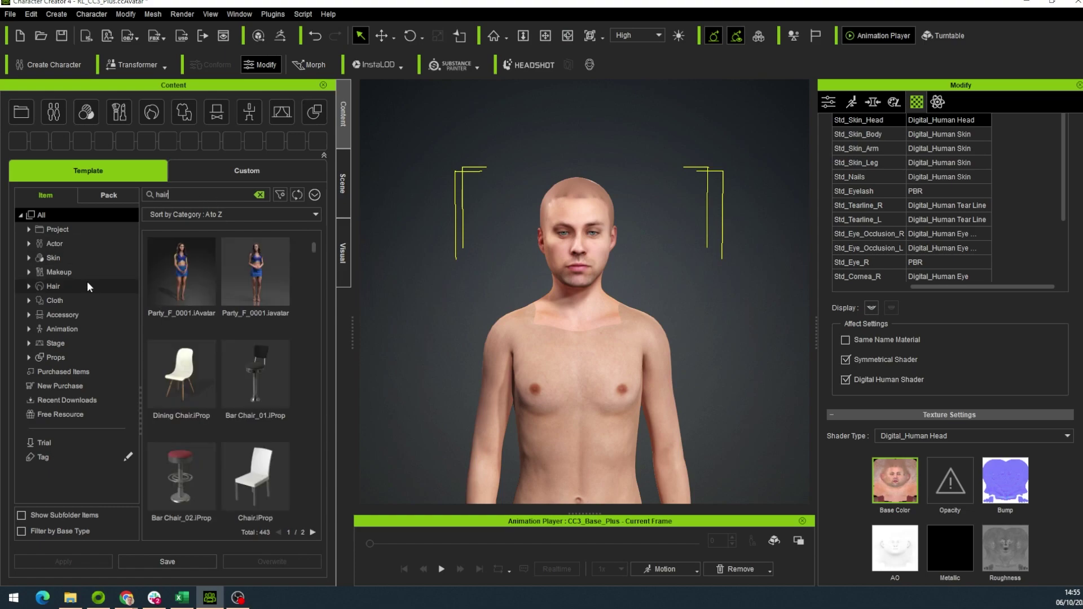
{"action": "left_click", "coordinate": [86, 282]}
{"action": "left_click_drag", "start_coordinate": [256, 272], "coordinate": [480, 256]}
{"action": "scroll", "coordinate": [202, 416], "scroll_direction": "down", "scroll_amount": 3}
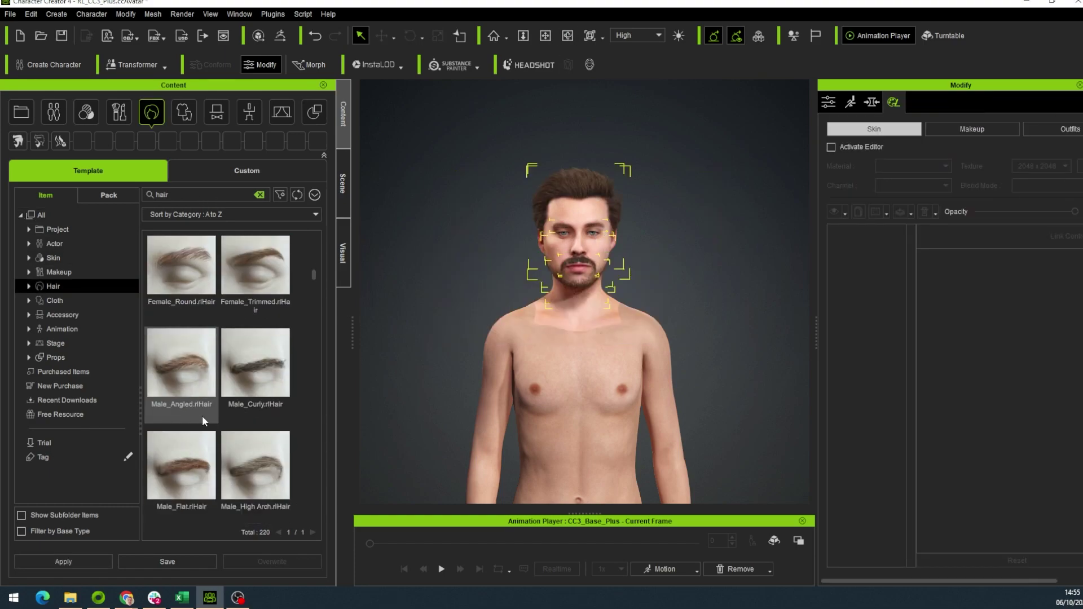
{"action": "left_click_drag", "start_coordinate": [256, 372], "coordinate": [580, 275]}
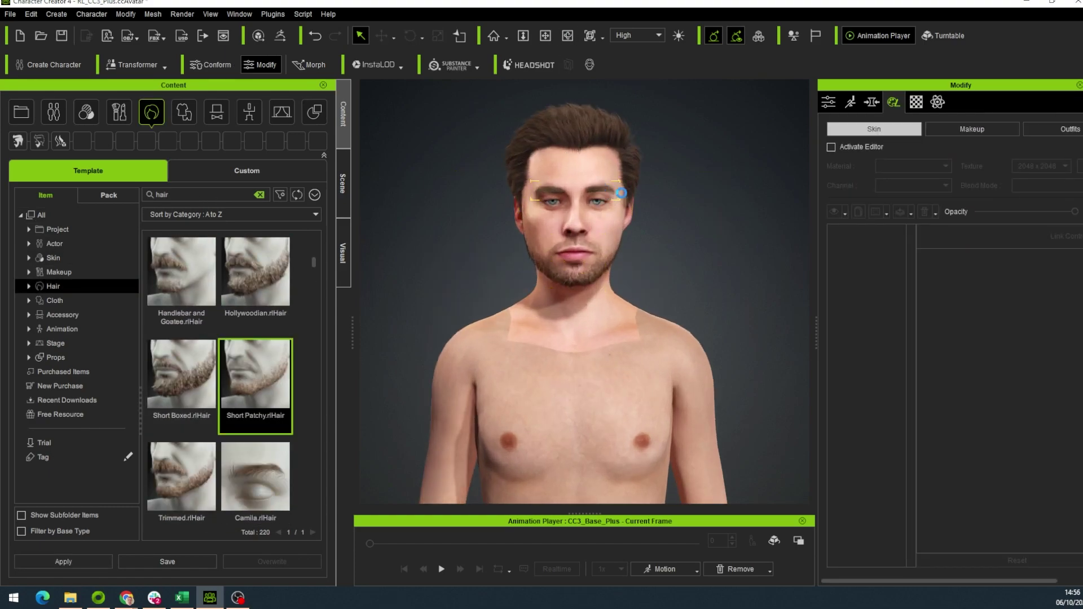
Step: Try other hairstyles on the character, including Side part wavy and 10_Male pattern bald
{"action": "scroll", "coordinate": [580, 316], "scroll_direction": "down", "scroll_amount": 5}
{"action": "scroll", "coordinate": [239, 371], "scroll_direction": "down", "scroll_amount": 8}
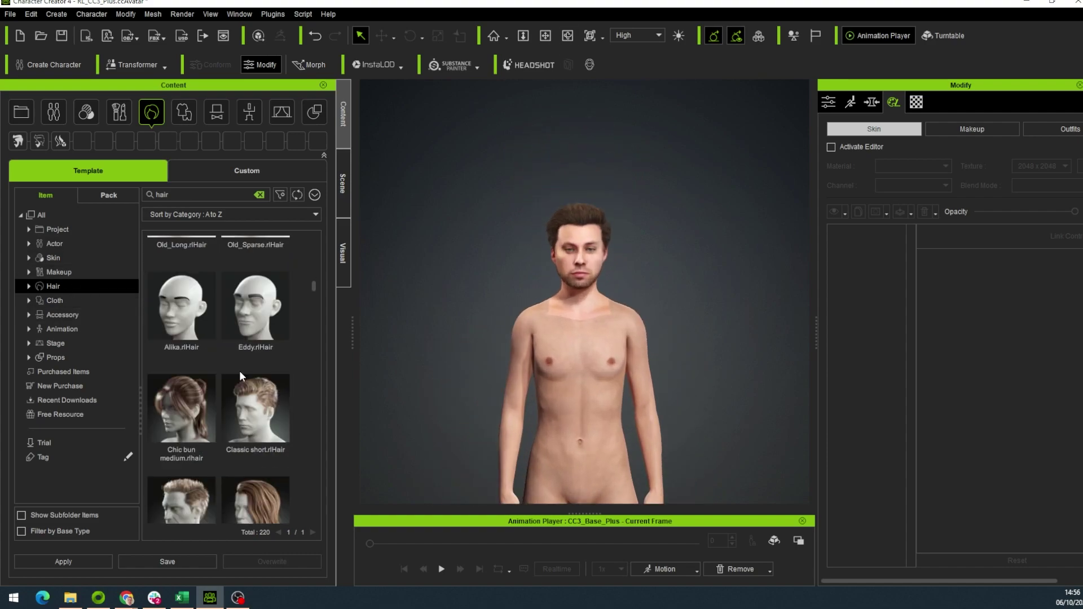
{"action": "left_click_drag", "start_coordinate": [255, 317], "coordinate": [583, 286]}
{"action": "left_click_drag", "start_coordinate": [181, 420], "coordinate": [556, 334]}
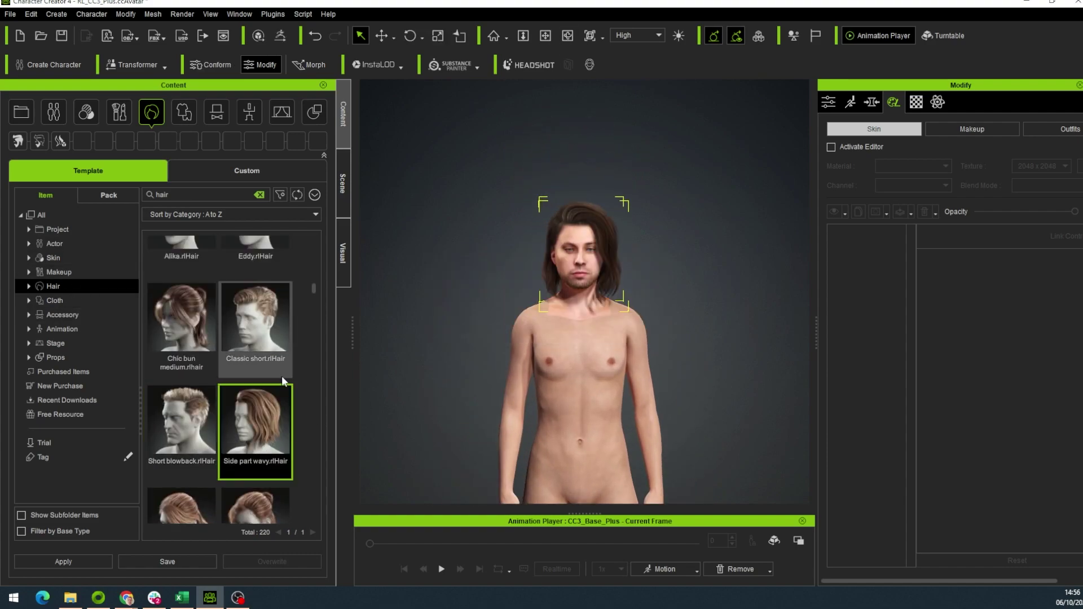
{"action": "scroll", "coordinate": [215, 409], "scroll_direction": "down", "scroll_amount": 3}
{"action": "scroll", "coordinate": [215, 409], "scroll_direction": "down", "scroll_amount": 10}
{"action": "scroll", "coordinate": [215, 408], "scroll_direction": "up", "scroll_amount": 1}
{"action": "left_click_drag", "start_coordinate": [254, 355], "coordinate": [612, 286]}
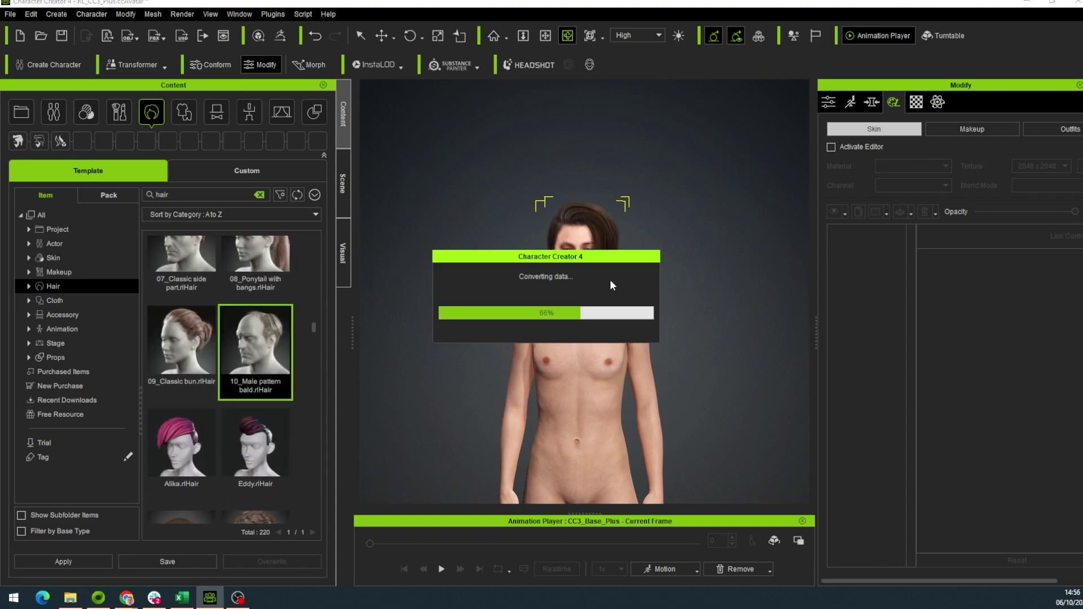
{"action": "left_click_drag", "start_coordinate": [648, 181], "coordinate": [666, 181]}
{"action": "scroll", "coordinate": [238, 381], "scroll_direction": "down", "scroll_amount": 2}
{"action": "scroll", "coordinate": [238, 382], "scroll_direction": "down", "scroll_amount": 2}
Step: Search the content library for "eyes" and apply Eyes_02.ccEye followed by Eyes_03.ccEye to the character
{"action": "double_click", "coordinate": [256, 477]}
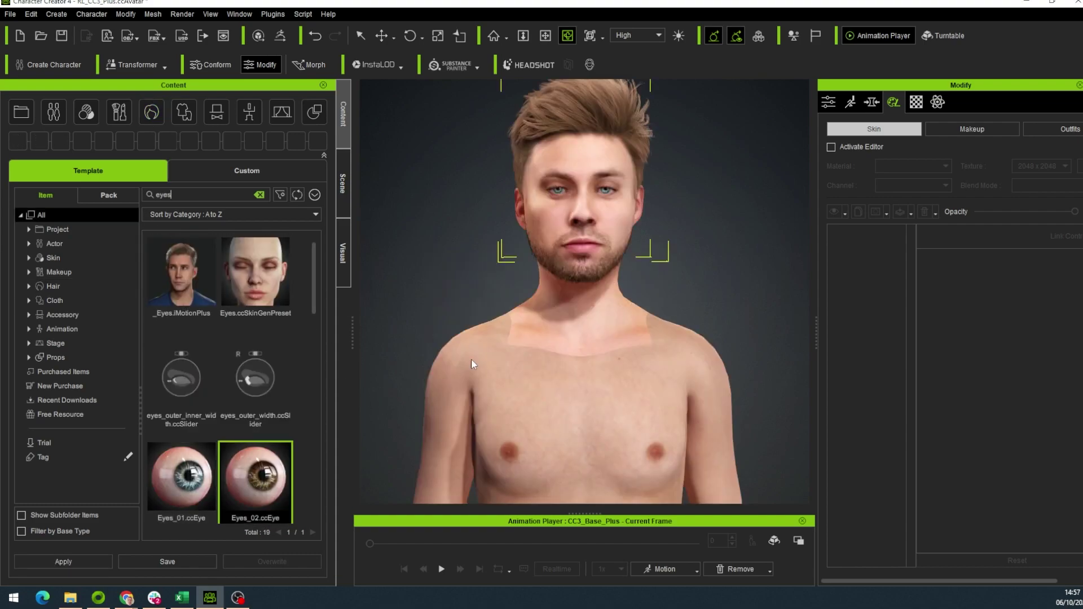
{"action": "left_click", "coordinate": [533, 323]}
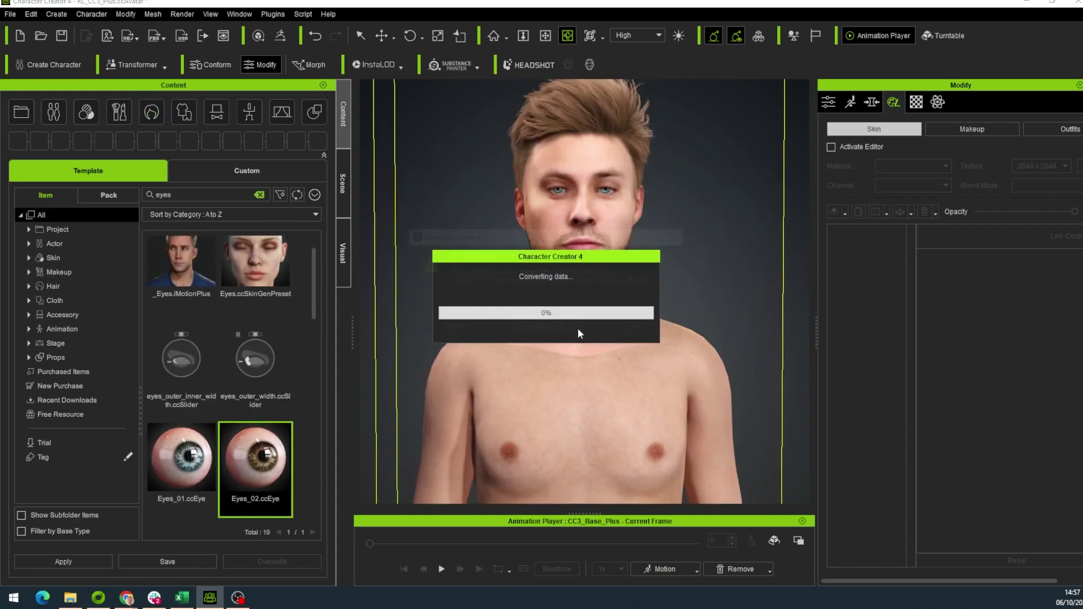
{"action": "scroll", "coordinate": [228, 384], "scroll_direction": "down", "scroll_amount": 3}
{"action": "double_click", "coordinate": [192, 382]}
{"action": "left_click", "coordinate": [536, 324]}
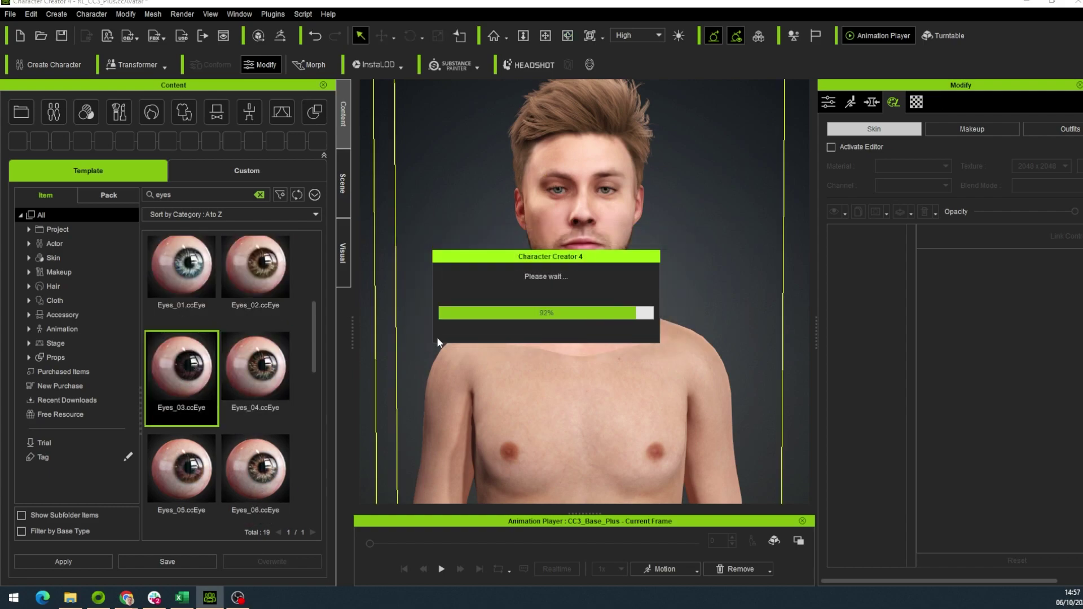
Step: Apply Eyes_10.ccEye to the character and try another eye preset from further down the same library results
{"action": "scroll", "coordinate": [230, 351], "scroll_direction": "down", "scroll_amount": 3}
{"action": "double_click", "coordinate": [255, 480]}
{"action": "left_click", "coordinate": [534, 323]}
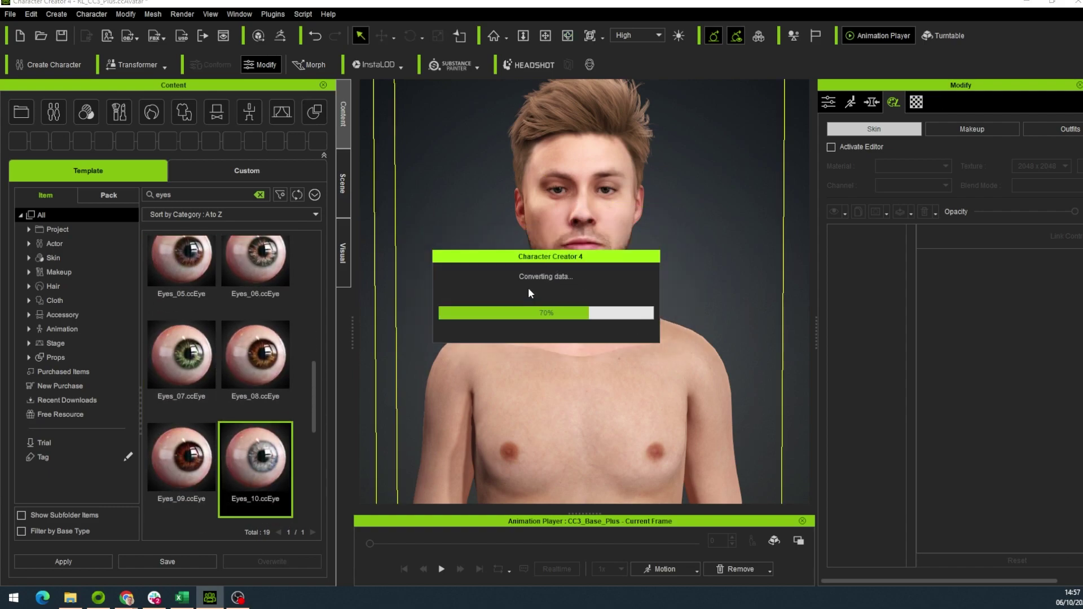
{"action": "scroll", "coordinate": [247, 416], "scroll_direction": "down", "scroll_amount": 3}
{"action": "double_click", "coordinate": [255, 474]}
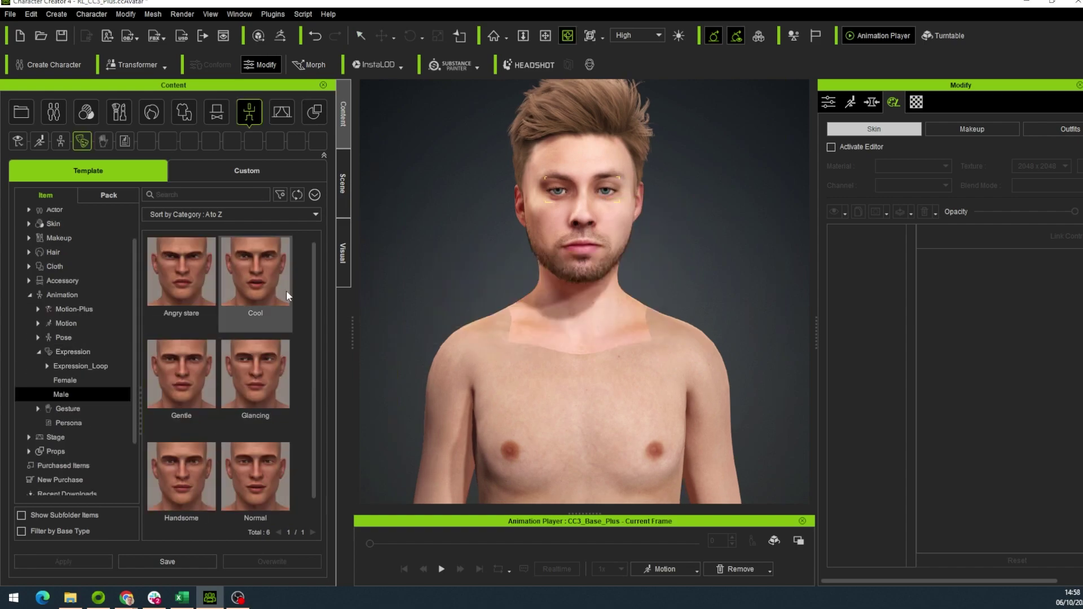
Step: Try the male expressions Angry stare, Cool, Glancing, Normal and Handsome on the character
{"action": "double_click", "coordinate": [186, 274]}
{"action": "double_click", "coordinate": [255, 273]}
{"action": "double_click", "coordinate": [253, 376]}
{"action": "double_click", "coordinate": [255, 468]}
{"action": "double_click", "coordinate": [186, 462]}
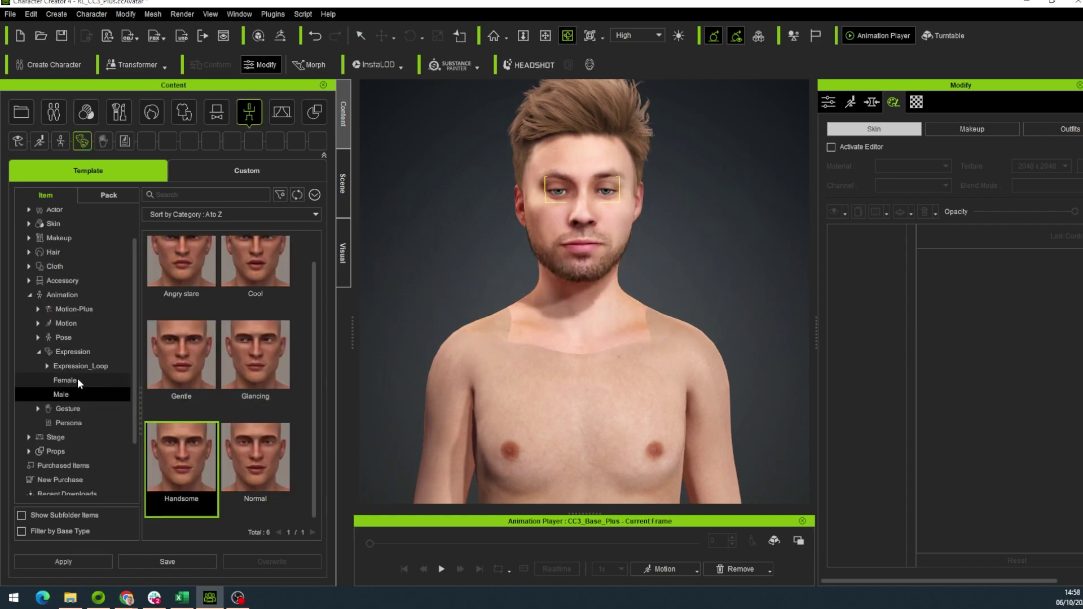
Step: Apply the Anger_Hi expression loop to the character, followed by one of the Happy expression loops
{"action": "left_click", "coordinate": [79, 366]}
{"action": "double_click", "coordinate": [202, 282]}
{"action": "left_click_drag", "start_coordinate": [191, 280], "coordinate": [593, 268]}
{"action": "left_click", "coordinate": [636, 320]}
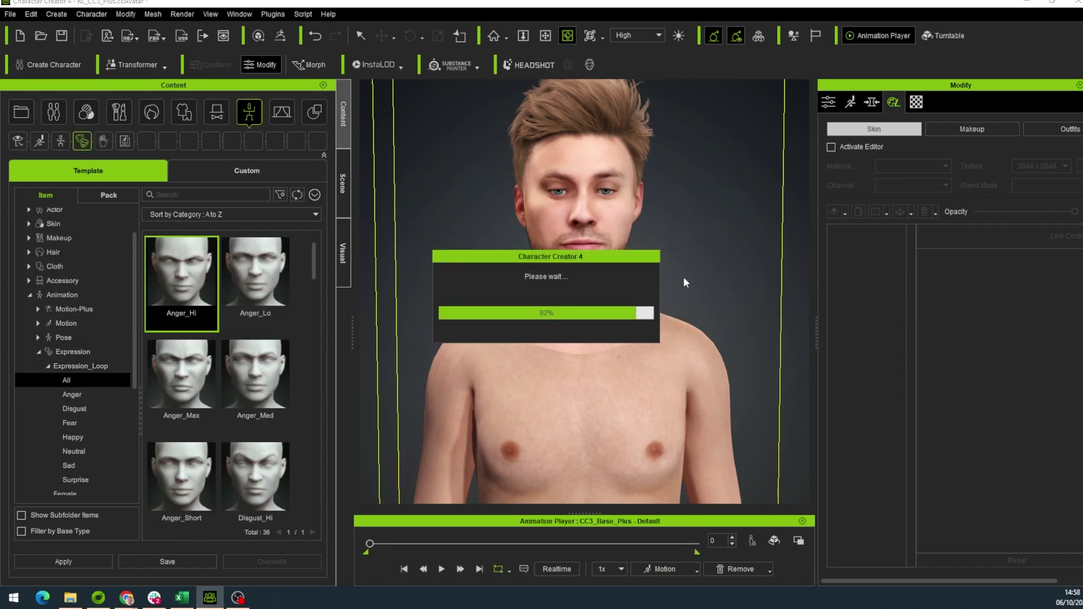
{"action": "scroll", "coordinate": [226, 412], "scroll_direction": "down", "scroll_amount": 7}
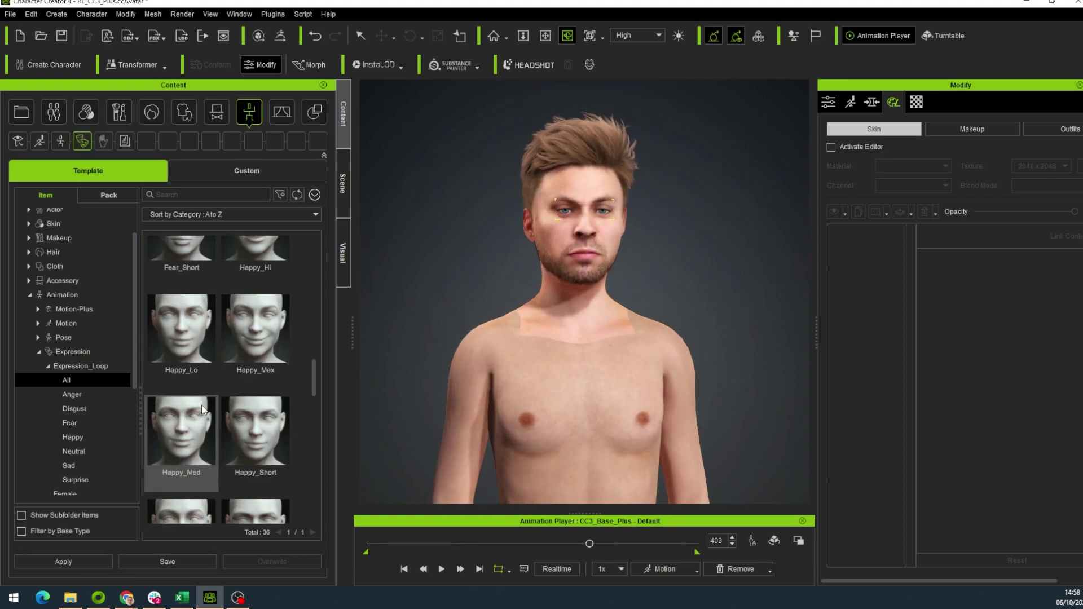
{"action": "double_click", "coordinate": [181, 339]}
{"action": "scroll", "coordinate": [654, 330], "scroll_direction": "up", "scroll_amount": 3}
{"action": "left_click", "coordinate": [653, 330]}
Step: Apply the _Emote_M motion from the animated male acting motions to the character and play it back in a close view
{"action": "left_click", "coordinate": [249, 112]}
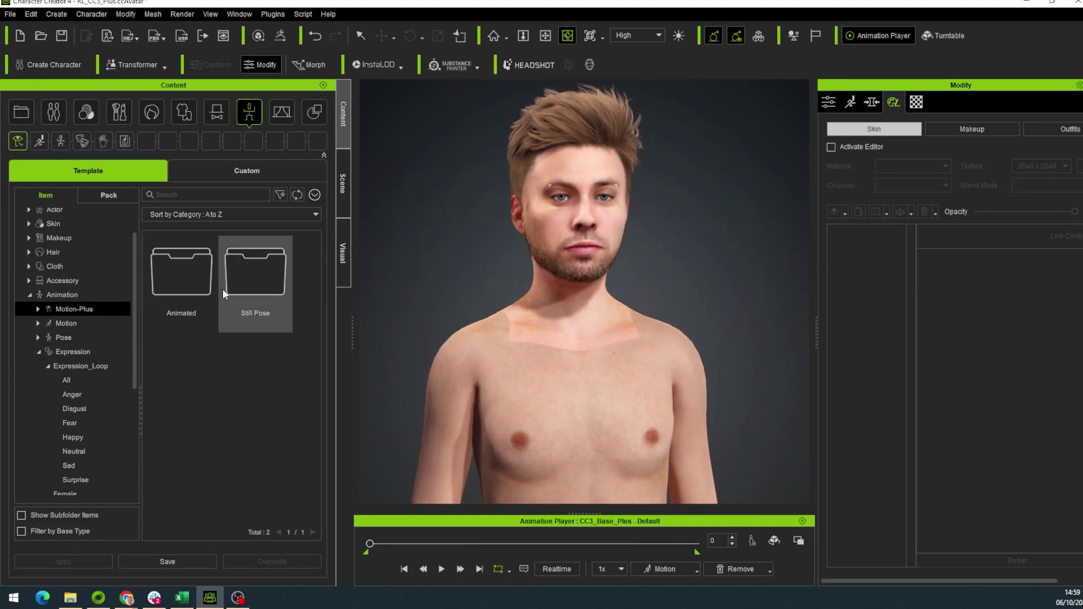
{"action": "double_click", "coordinate": [181, 282]}
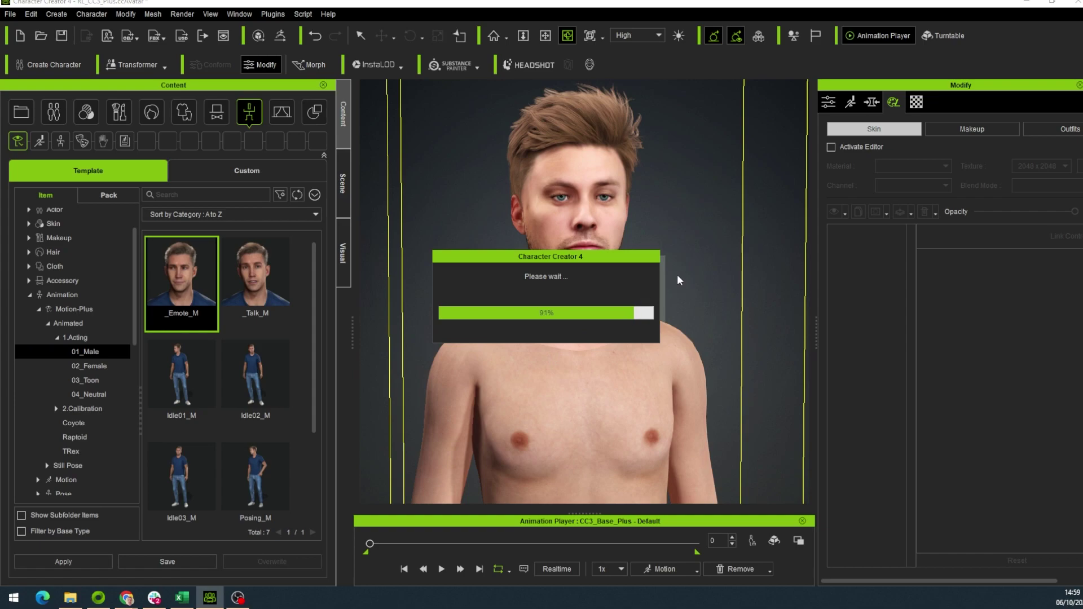
{"action": "left_click", "coordinate": [442, 569]}
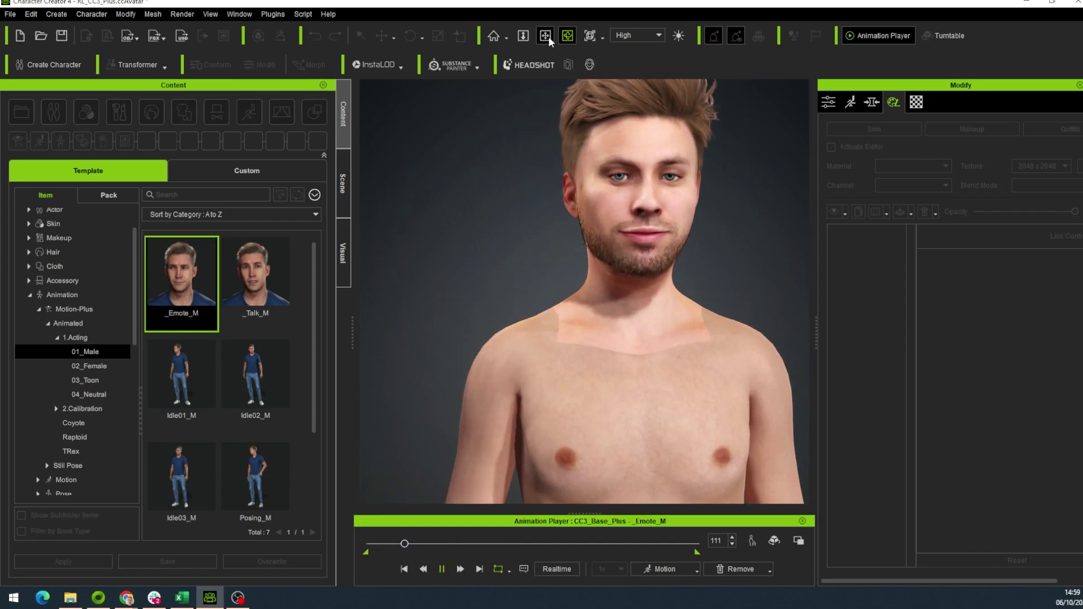
{"action": "left_click", "coordinate": [548, 38]}
{"action": "left_click_drag", "start_coordinate": [688, 218], "coordinate": [600, 284]}
{"action": "scroll", "coordinate": [601, 285], "scroll_direction": "up", "scroll_amount": 1}
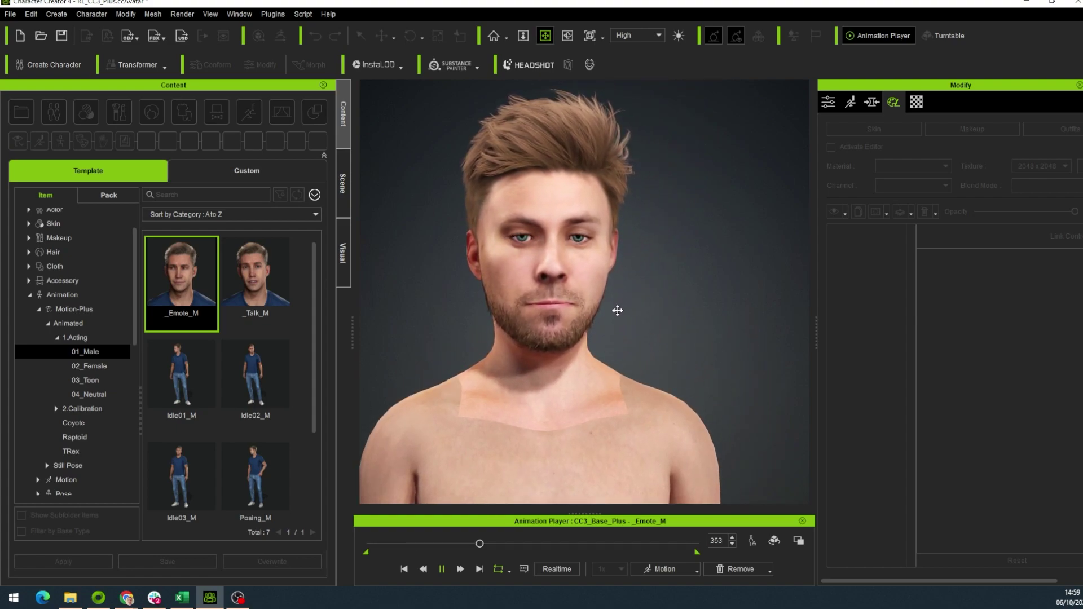
{"action": "left_click", "coordinate": [568, 35]}
{"action": "left_click_drag", "start_coordinate": [587, 169], "coordinate": [781, 171]}
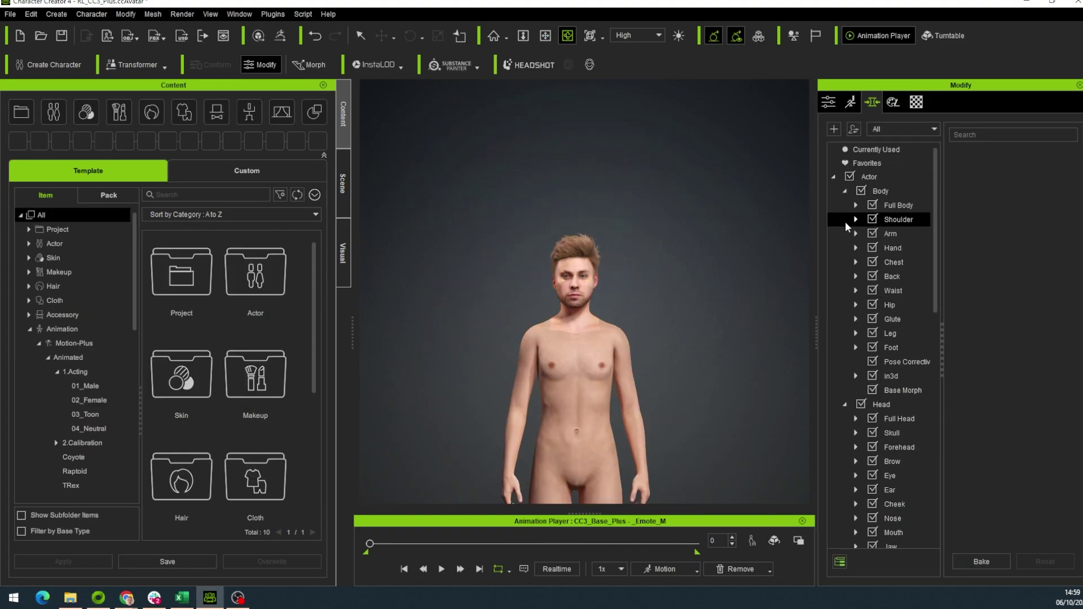
Step: Try several full-body morphs, including CC3+_Jody_Body and CC3+_Neutral Male, and set CC3+_Caleb_Body to 71
{"action": "left_click_drag", "start_coordinate": [1021, 182], "coordinate": [680, 331]}
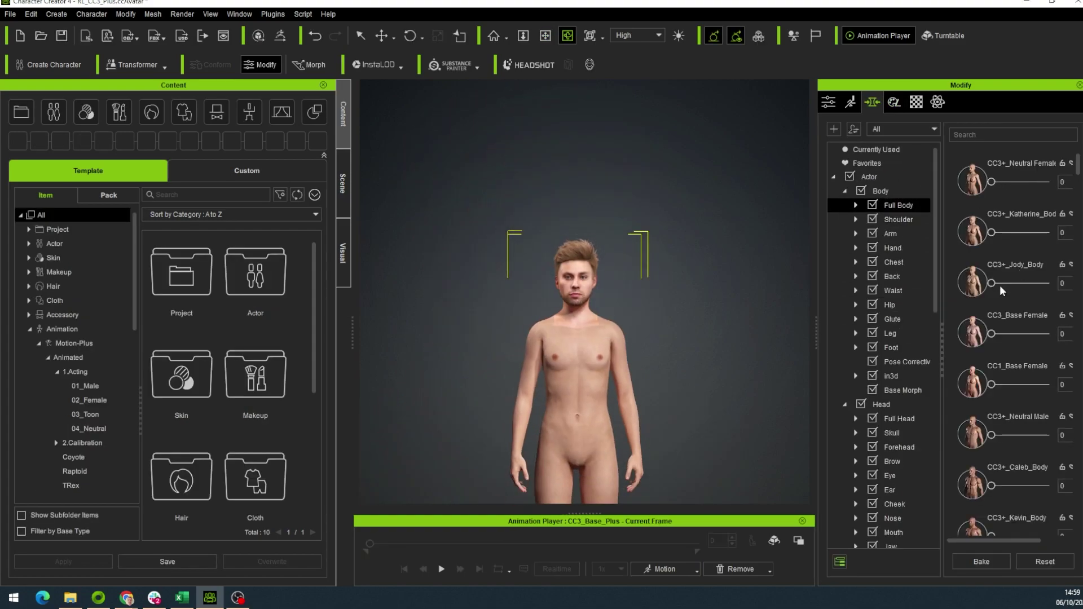
{"action": "left_click_drag", "start_coordinate": [993, 285], "coordinate": [831, 294]}
{"action": "mouse_move", "coordinate": [992, 435]}
{"action": "left_mouse_down"}
{"action": "mouse_move", "coordinate": [1075, 434]}
{"action": "mouse_move", "coordinate": [991, 435]}
{"action": "left_mouse_up"}
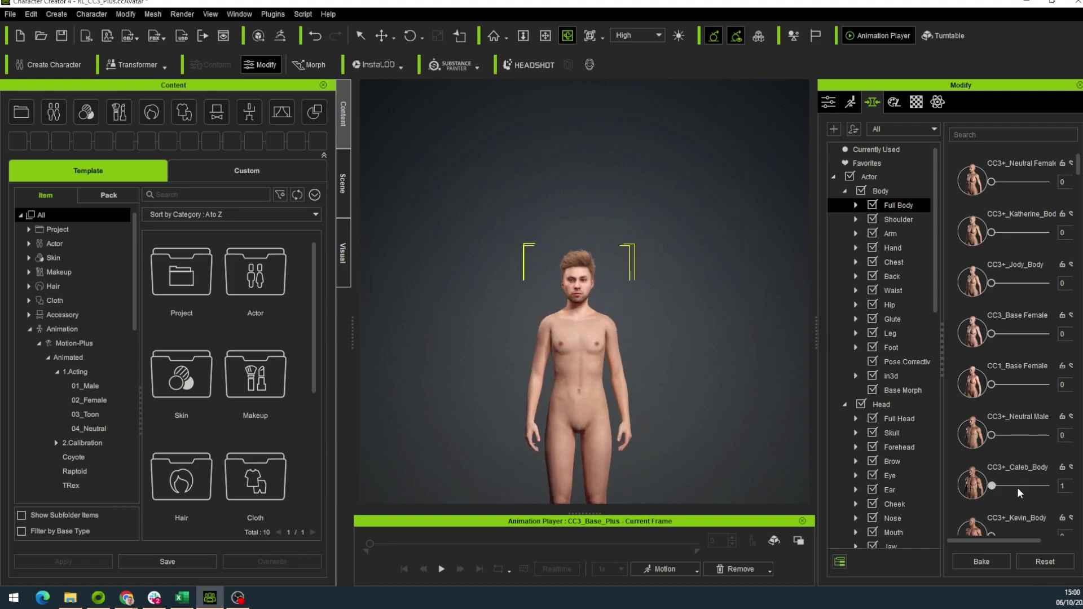
{"action": "left_click_drag", "start_coordinate": [991, 486], "coordinate": [1013, 486]}
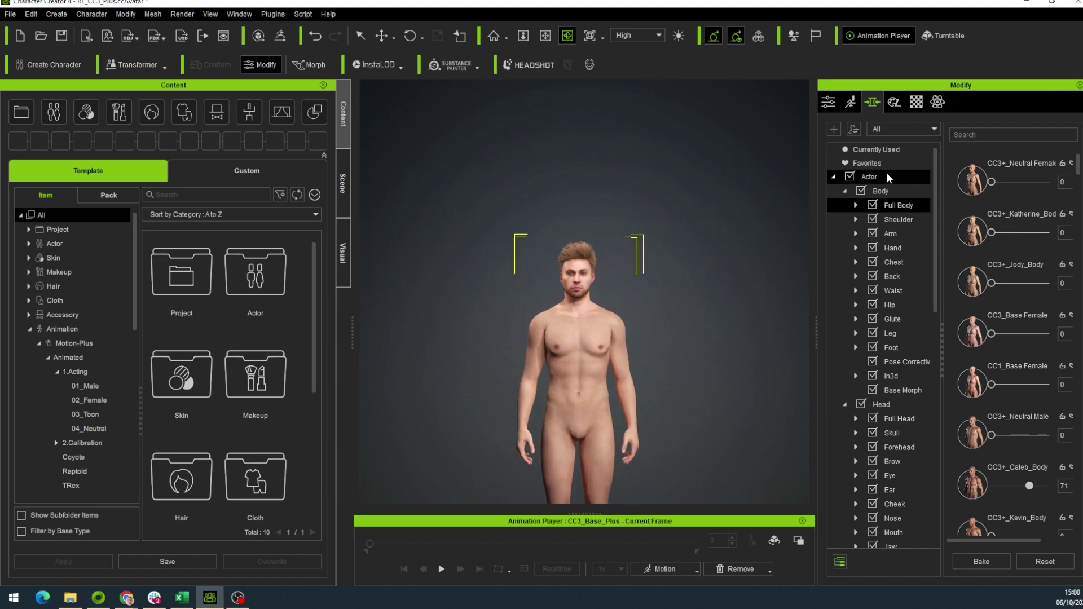
Step: Try adjusting the Head Scale morph in the Headshot category and set it back to 0
{"action": "left_click", "coordinate": [881, 404]}
{"action": "scroll", "coordinate": [891, 407], "scroll_direction": "down", "scroll_amount": 4}
{"action": "left_click", "coordinate": [909, 464]}
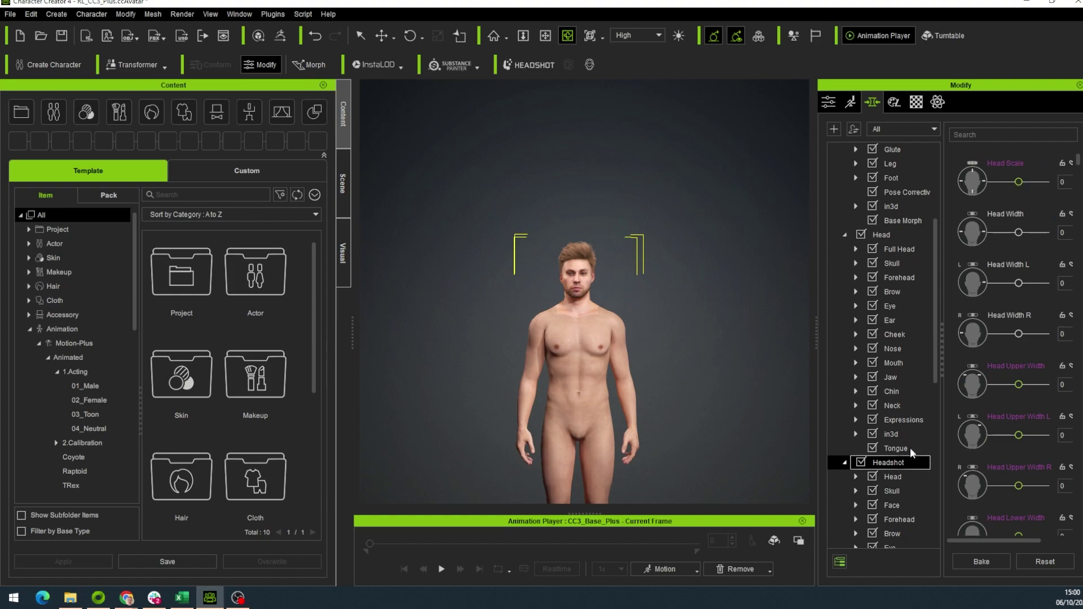
{"action": "left_click_drag", "start_coordinate": [1031, 187], "coordinate": [1028, 183]}
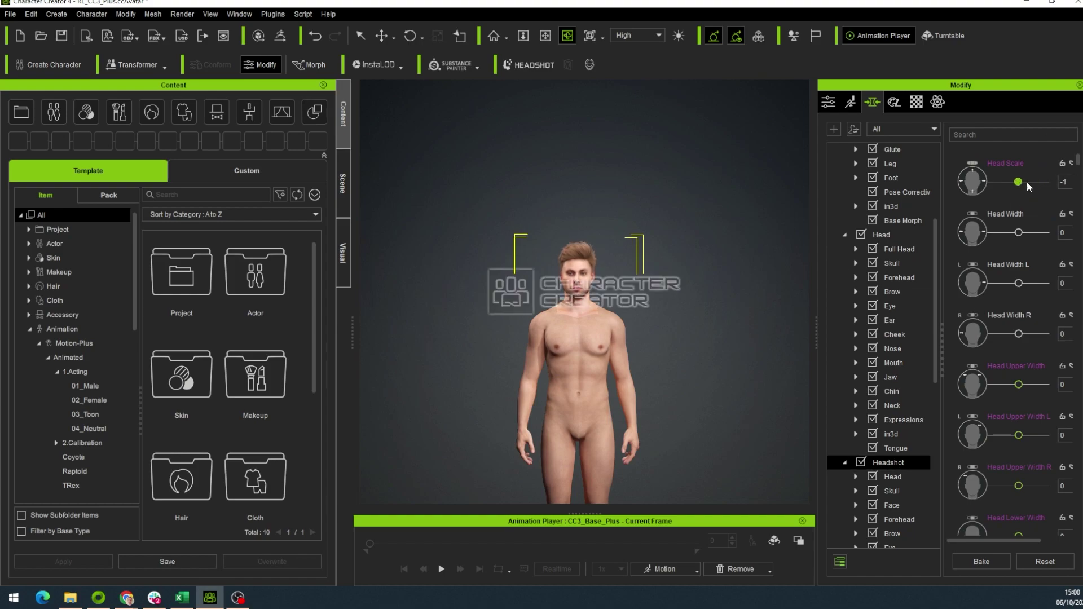
{"action": "type", "text": "0"}
{"action": "key", "text": "Return"}
Step: Browse the clothing in the Men_Suits_CC3+ pack and open the clothing of the Street Fashion - Hip Hop pack
{"action": "scroll", "coordinate": [737, 321], "scroll_direction": "up", "scroll_amount": 2}
{"action": "scroll", "coordinate": [606, 320], "scroll_direction": "down", "scroll_amount": 4}
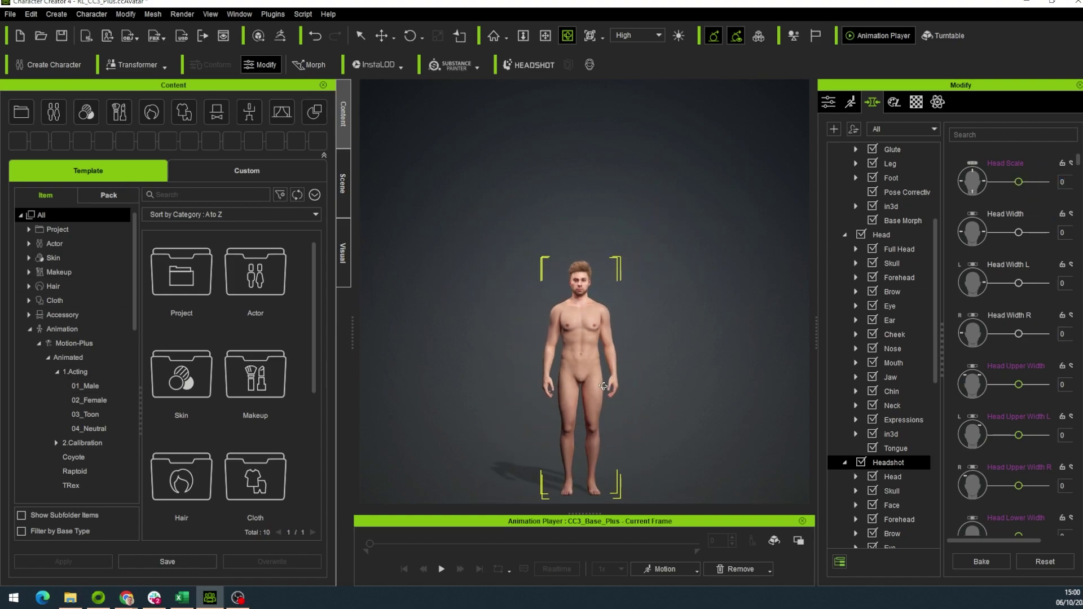
{"action": "scroll", "coordinate": [607, 319], "scroll_direction": "up", "scroll_amount": 1}
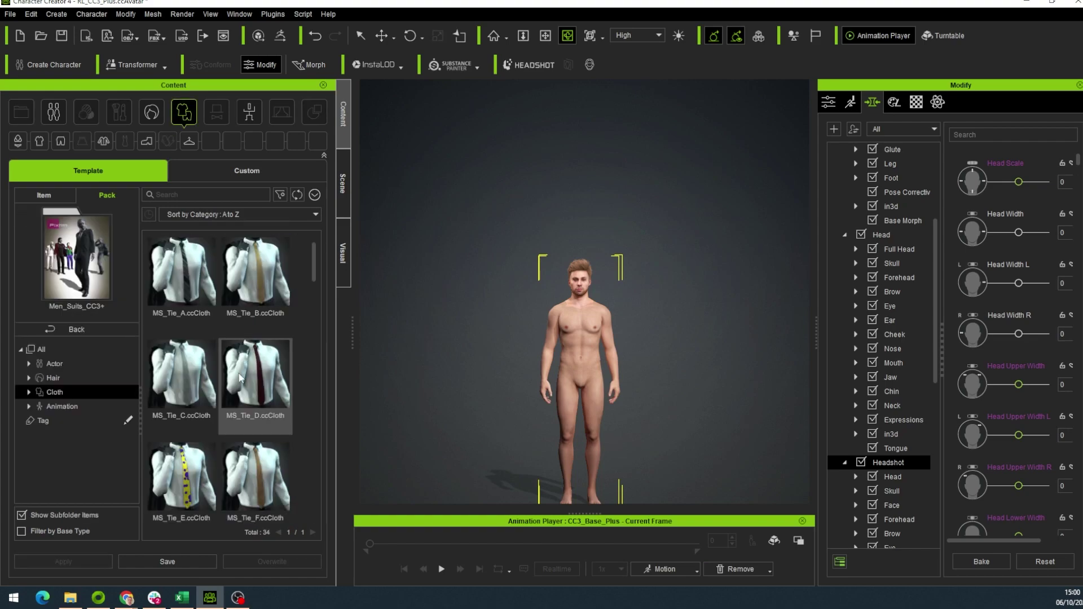
{"action": "scroll", "coordinate": [302, 325], "scroll_direction": "down", "scroll_amount": 3}
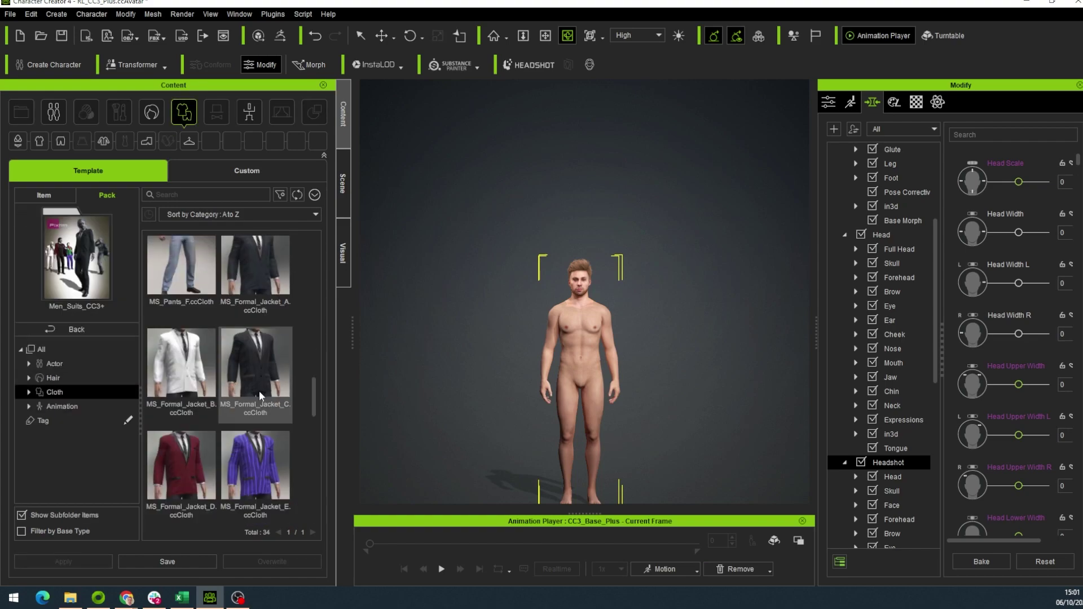
{"action": "double_click", "coordinate": [182, 347]}
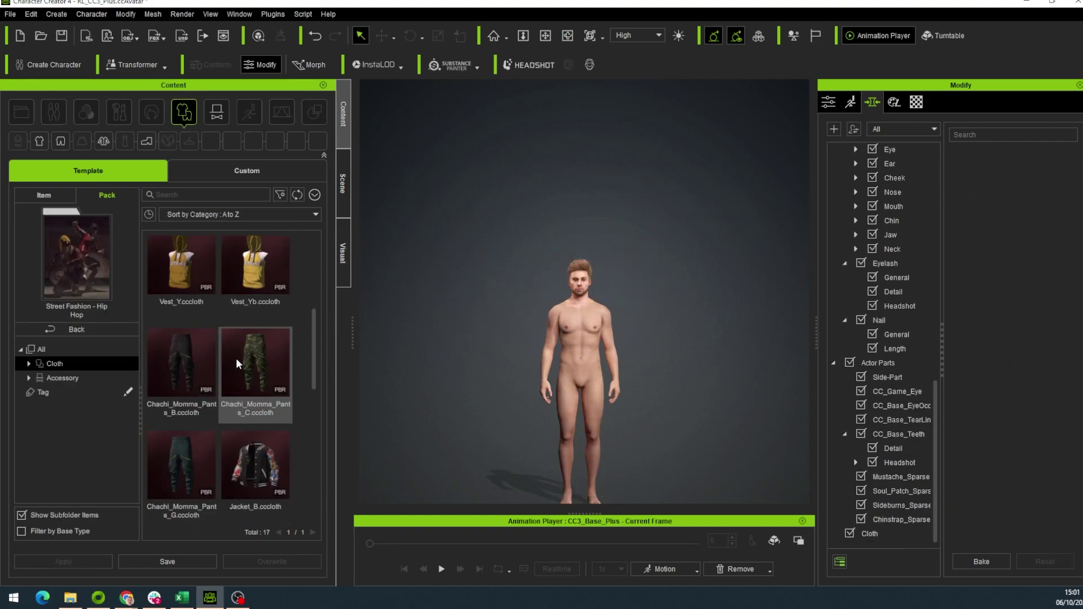
Step: Dress the character in the Street Fashion - Hip Hop sneakers, basic T-shirt, red jacket and Chachi_Momma_Pants_B pants
{"action": "scroll", "coordinate": [253, 395], "scroll_direction": "down", "scroll_amount": 3}
{"action": "double_click", "coordinate": [255, 457]}
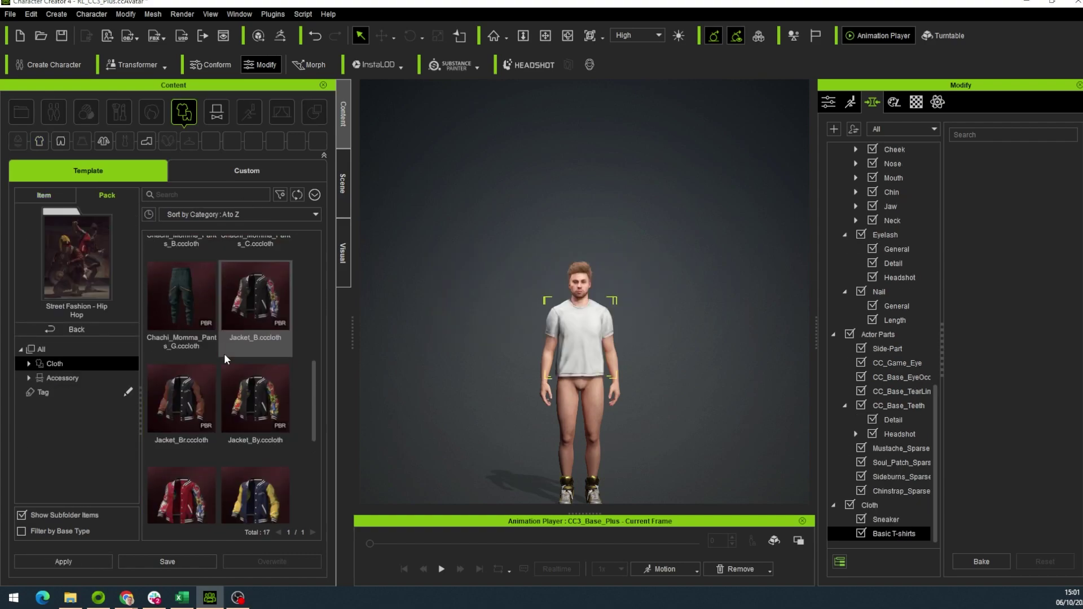
{"action": "double_click", "coordinate": [186, 448]}
{"action": "left_click", "coordinate": [220, 404]}
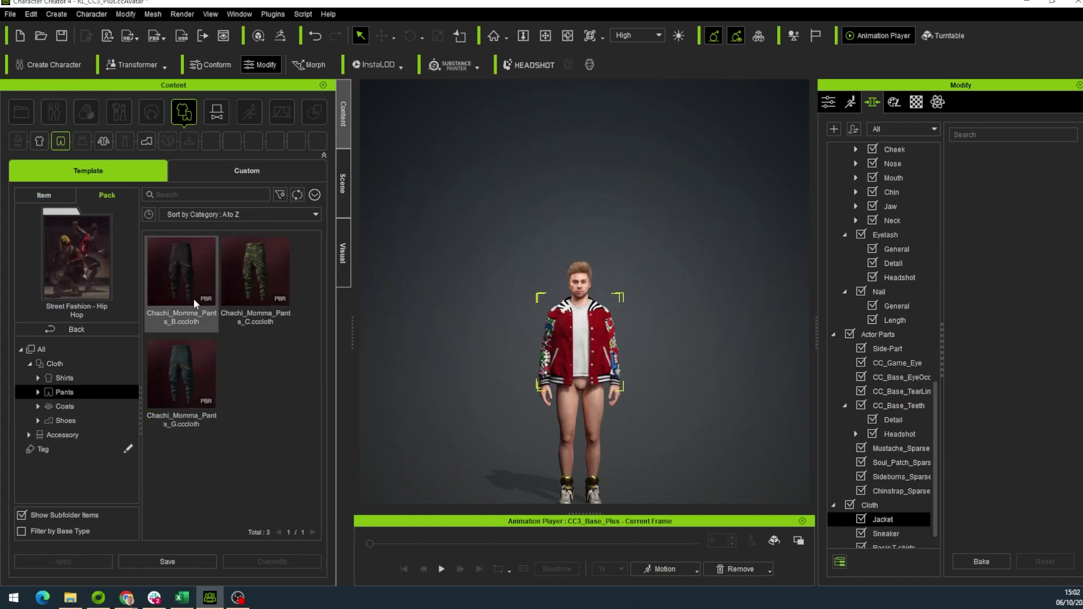
{"action": "double_click", "coordinate": [181, 270]}
{"action": "left_click", "coordinate": [290, 452]}
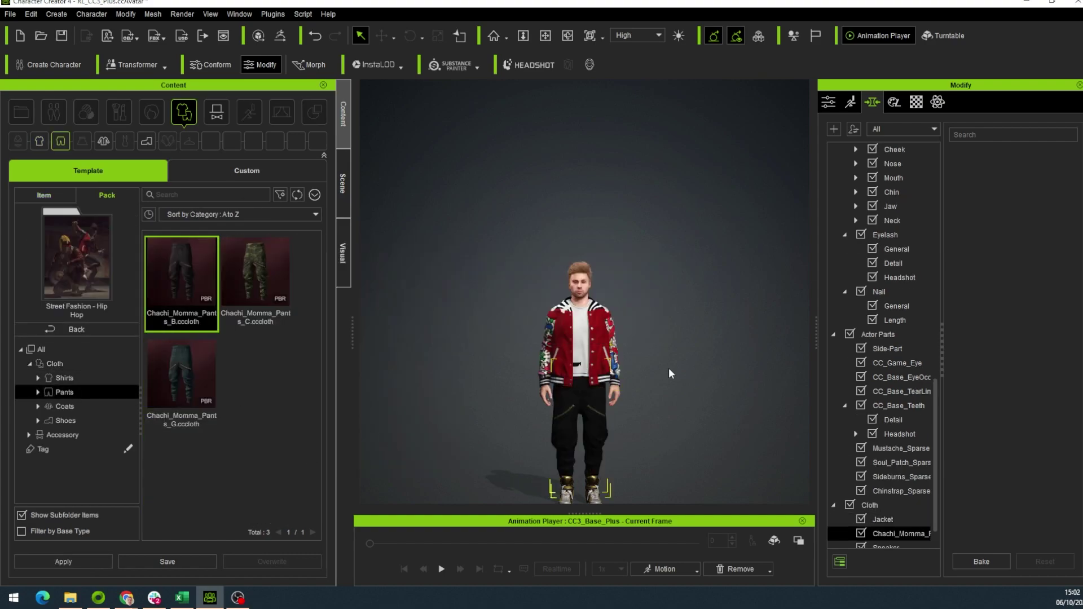
Step: Reorder the outfit in Cloth Layer Settings to Jacket, Basic T-shirts, Sneaker and Chachi_Momma_Pants, and close the settings
{"action": "middle_click_drag", "start_coordinate": [647, 390], "coordinate": [645, 346]}
{"action": "scroll", "coordinate": [645, 347], "scroll_direction": "up", "scroll_amount": 1}
{"action": "left_click", "coordinate": [150, 13]}
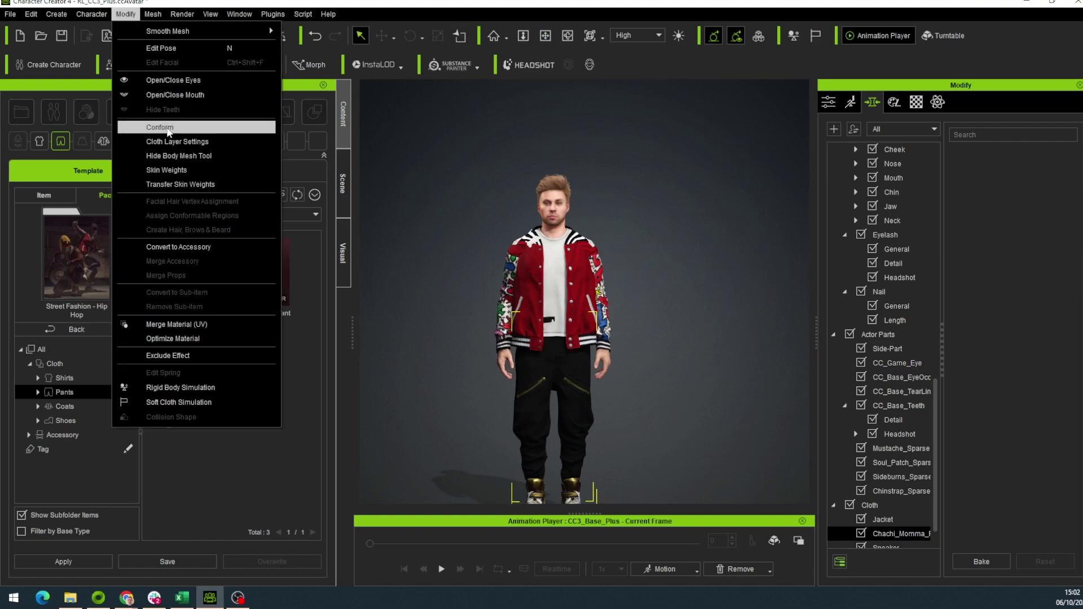
{"action": "left_click", "coordinate": [34, 112]}
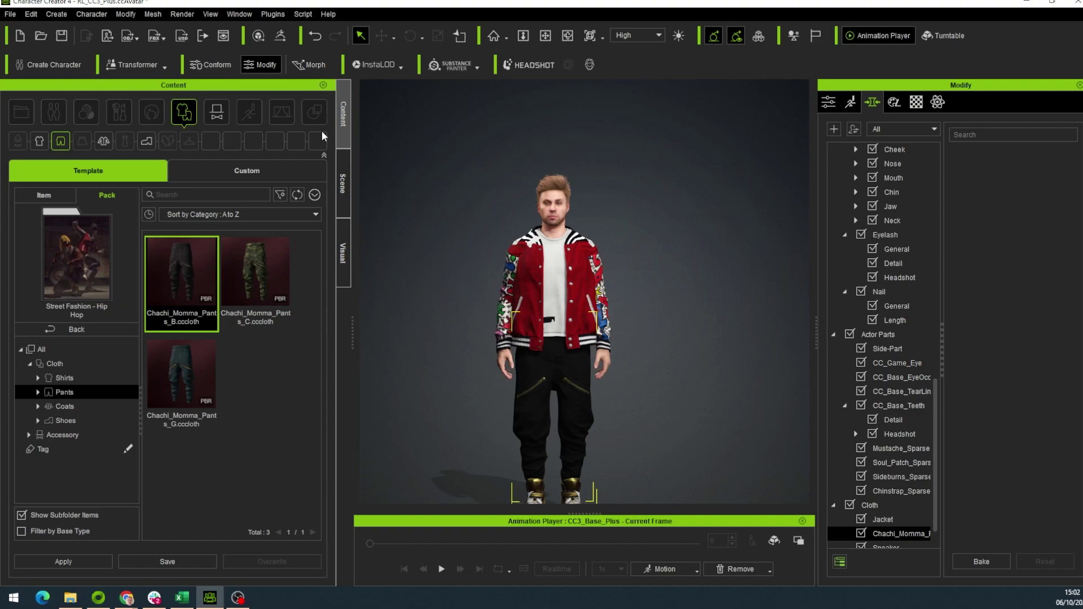
{"action": "left_click", "coordinate": [153, 17]}
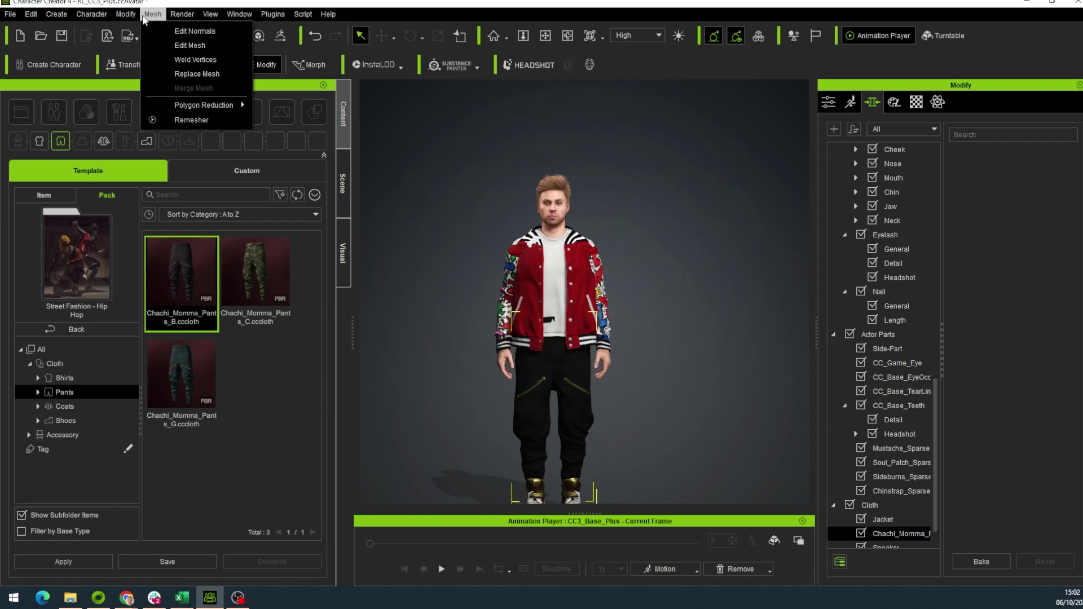
{"action": "mouse_move", "coordinate": [115, 15]}
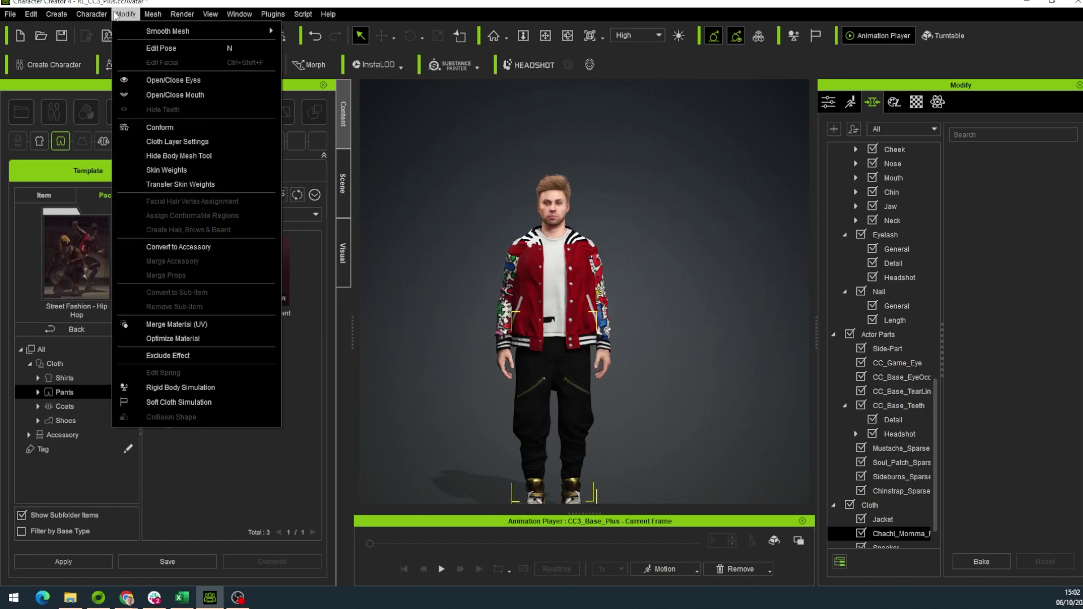
{"action": "left_click", "coordinate": [228, 142]}
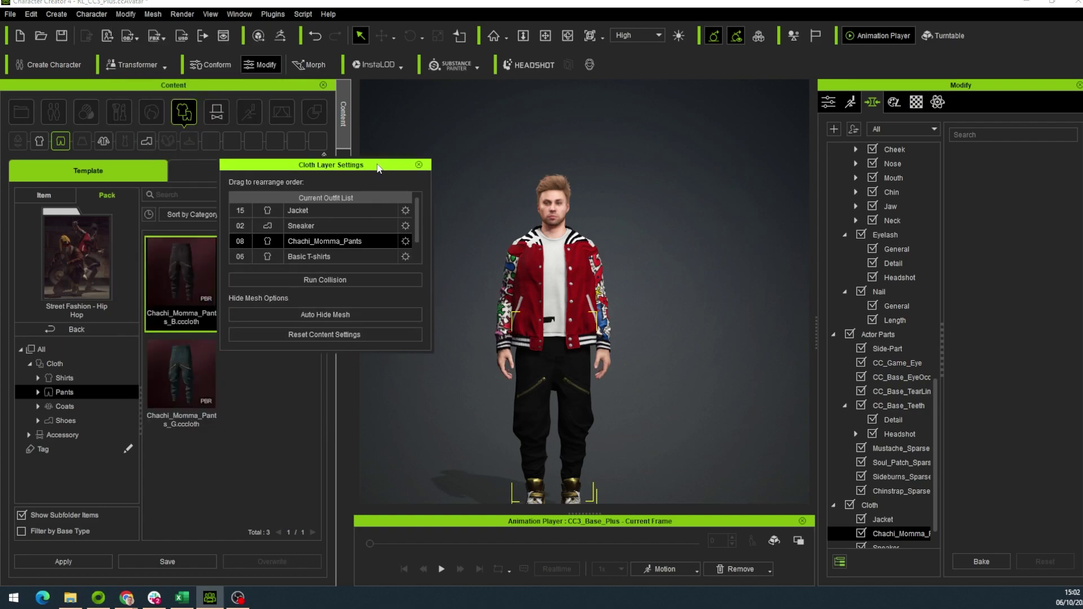
{"action": "mouse_move", "coordinate": [341, 259]}
{"action": "left_mouse_down"}
{"action": "mouse_move", "coordinate": [348, 235]}
{"action": "mouse_move", "coordinate": [350, 249]}
{"action": "left_mouse_up"}
{"action": "left_click_drag", "start_coordinate": [349, 255], "coordinate": [263, 249]}
{"action": "left_click_drag", "start_coordinate": [263, 242], "coordinate": [252, 264]}
{"action": "mouse_move", "coordinate": [359, 255]}
{"action": "left_mouse_down"}
{"action": "mouse_move", "coordinate": [350, 218]}
{"action": "mouse_move", "coordinate": [343, 265]}
{"action": "mouse_move", "coordinate": [346, 241]}
{"action": "left_mouse_up"}
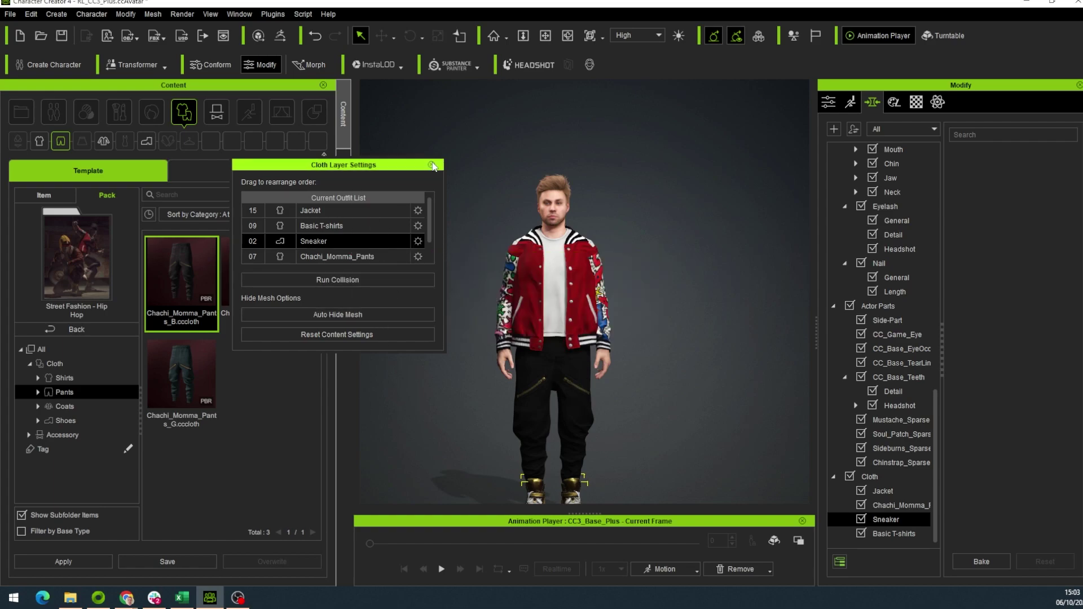
{"action": "left_click", "coordinate": [432, 165]}
Step: Apply SingleLadies_Dance from the Evolution of Dance vol.2 pack to the character and play the motion
{"action": "left_click", "coordinate": [568, 36]}
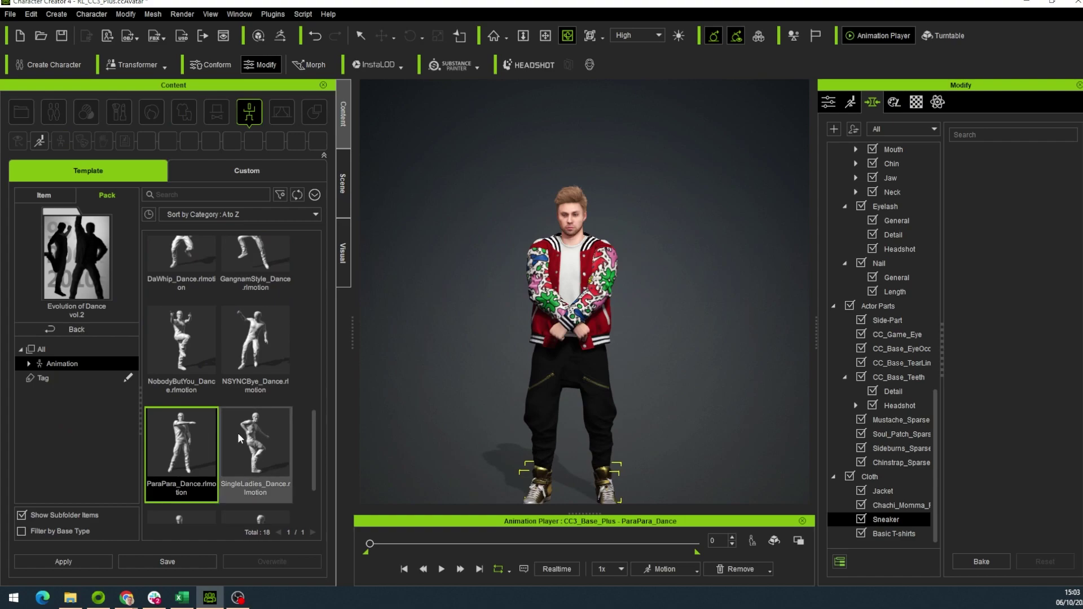
{"action": "left_click_drag", "start_coordinate": [239, 439], "coordinate": [499, 339]}
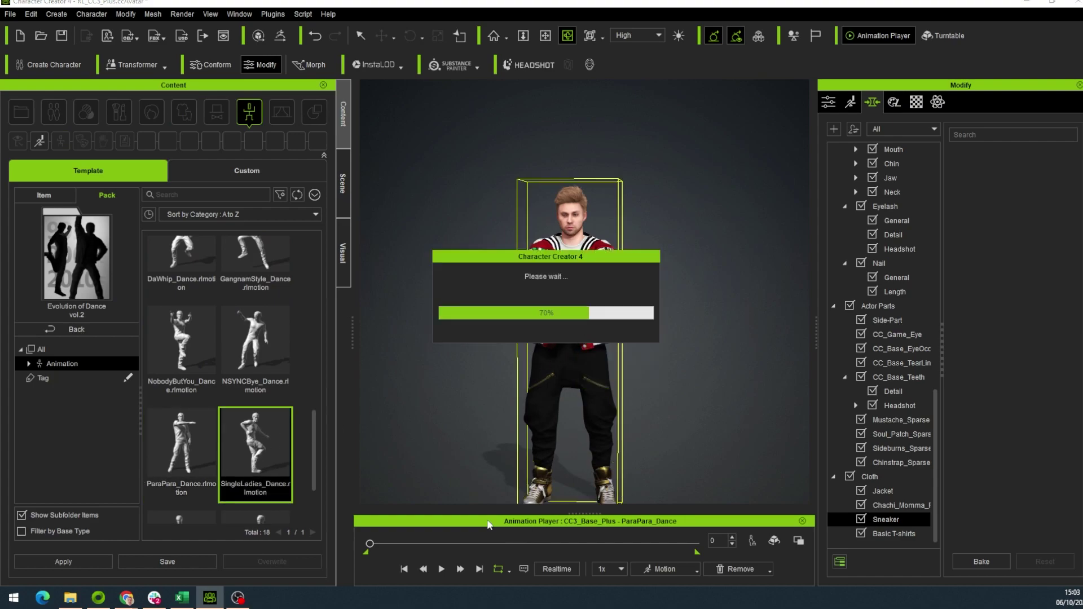
{"action": "left_click", "coordinate": [441, 569]}
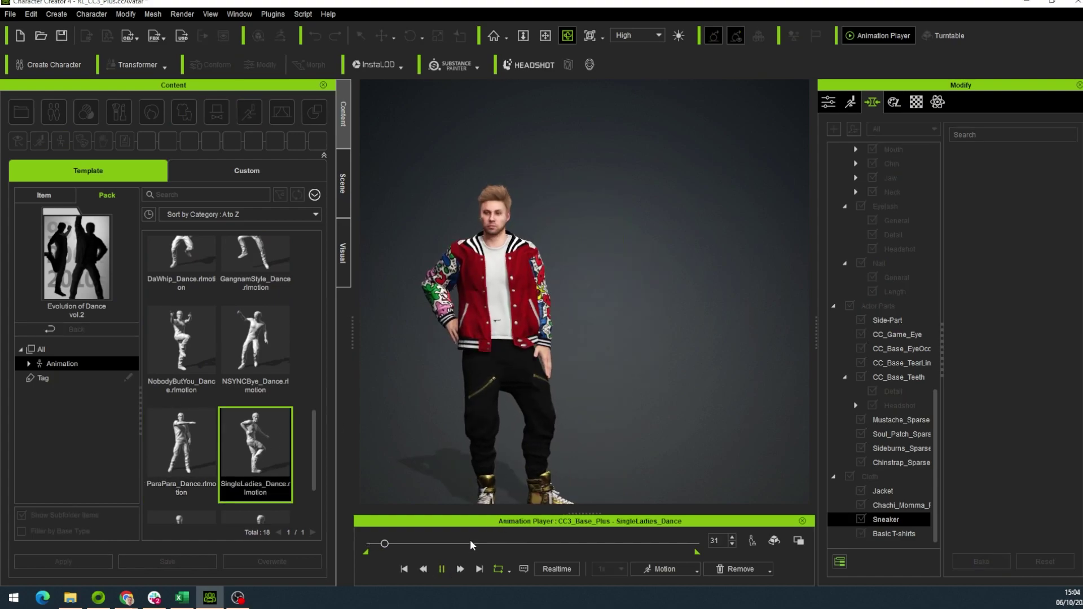